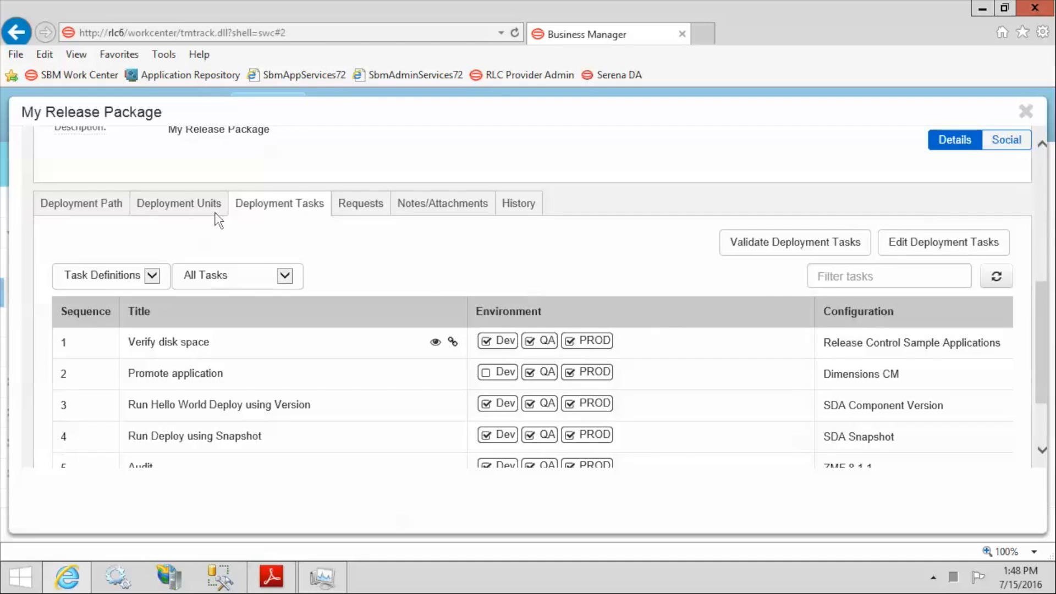
# Review the Deployment Units and Requests lists of My Release Package and close the package.
pyautogui.click(177, 208)
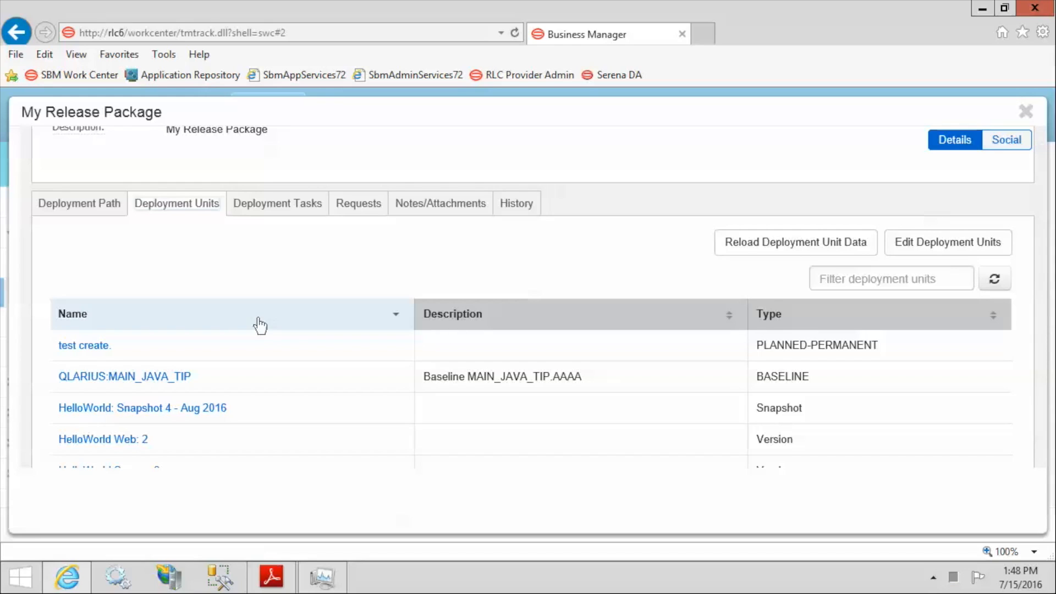
pyautogui.click(361, 208)
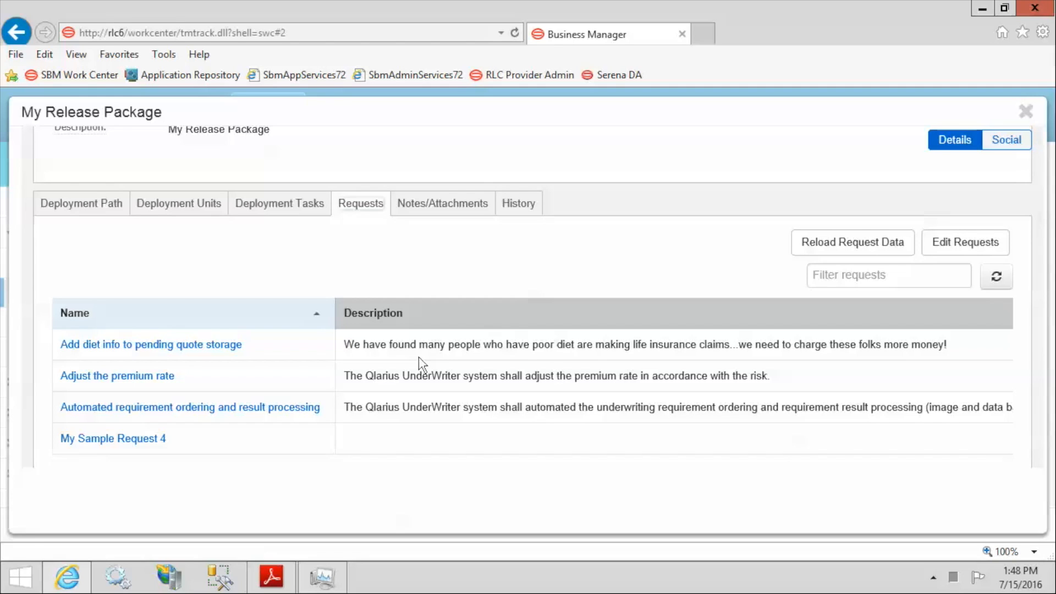
pyautogui.scroll(5, 570, 330)
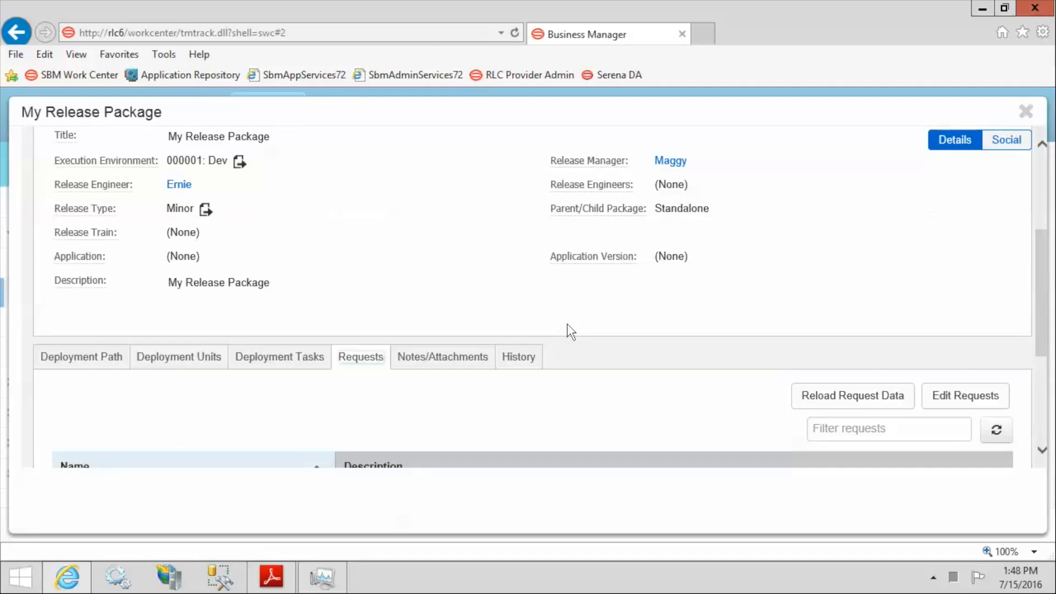
pyautogui.click(1026, 111)
# Open the Application Administrator and list the RLC Custom Columns table in its auxiliary data.
pyautogui.click(1026, 114)
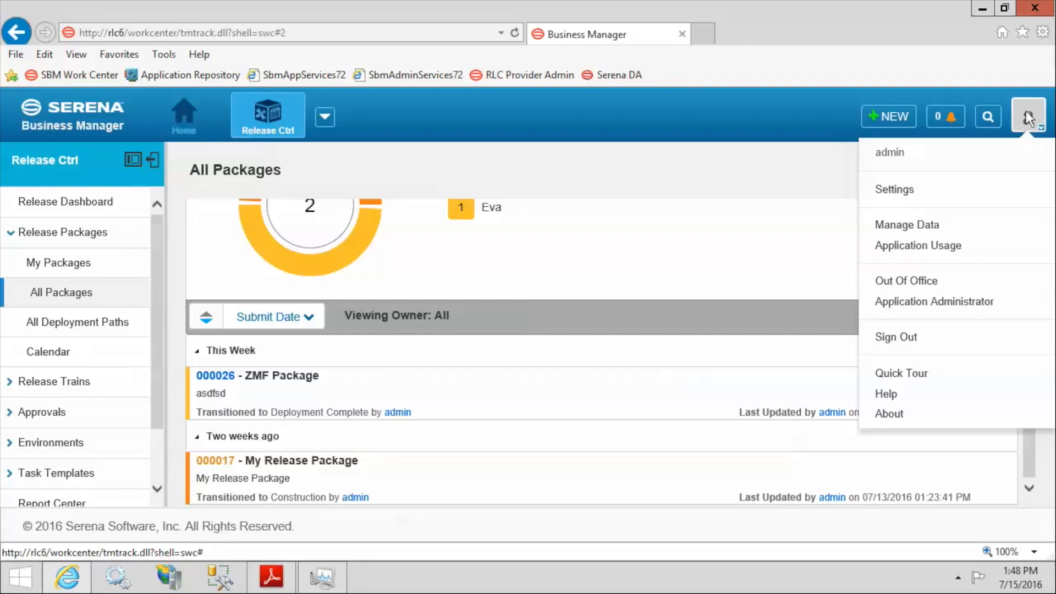
pyautogui.click(911, 306)
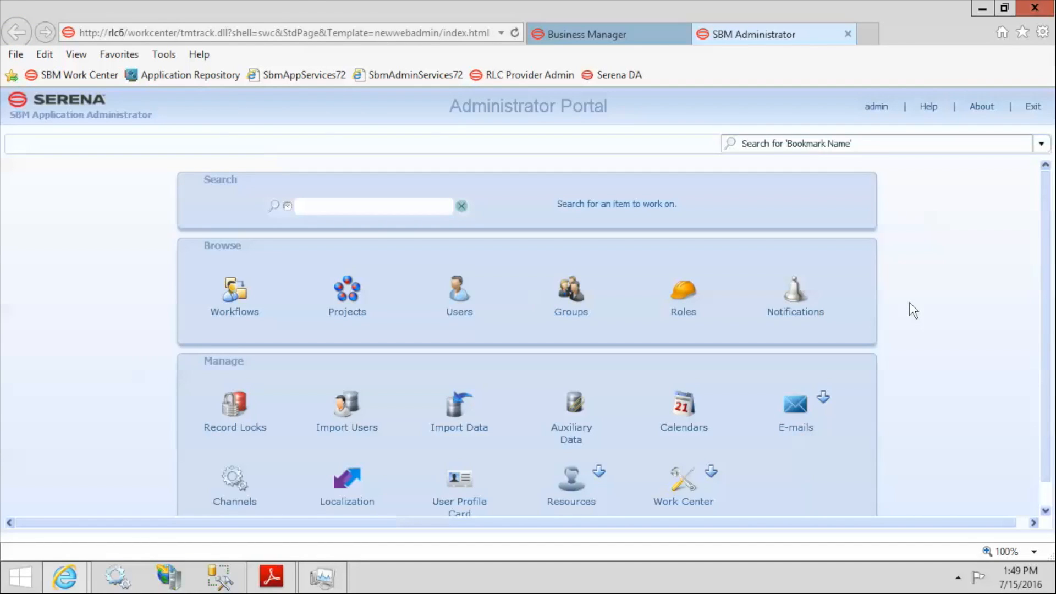
pyautogui.click(573, 402)
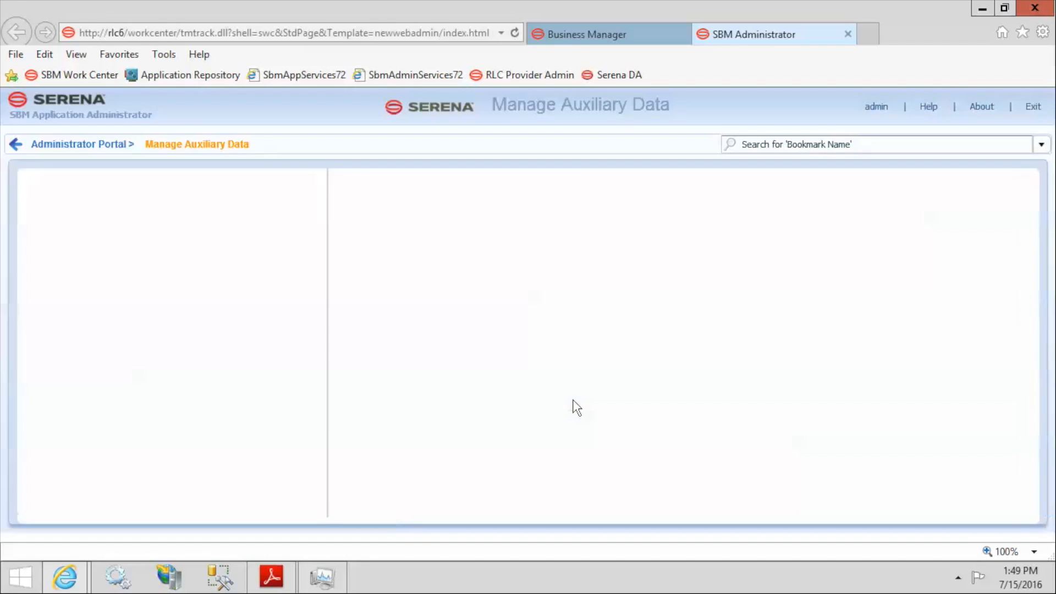
pyautogui.click(237, 245)
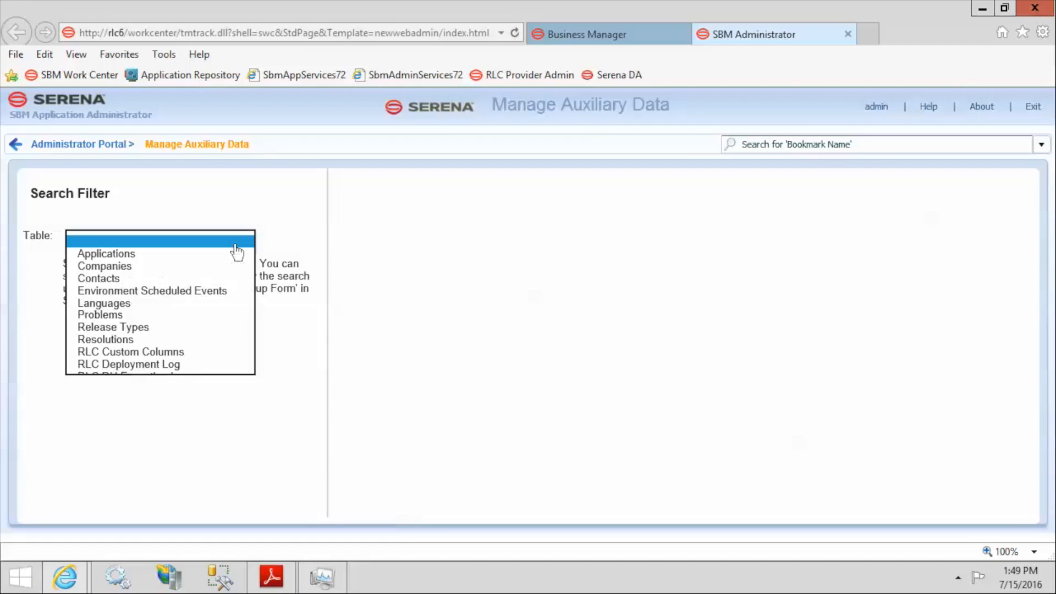
pyautogui.click(97, 353)
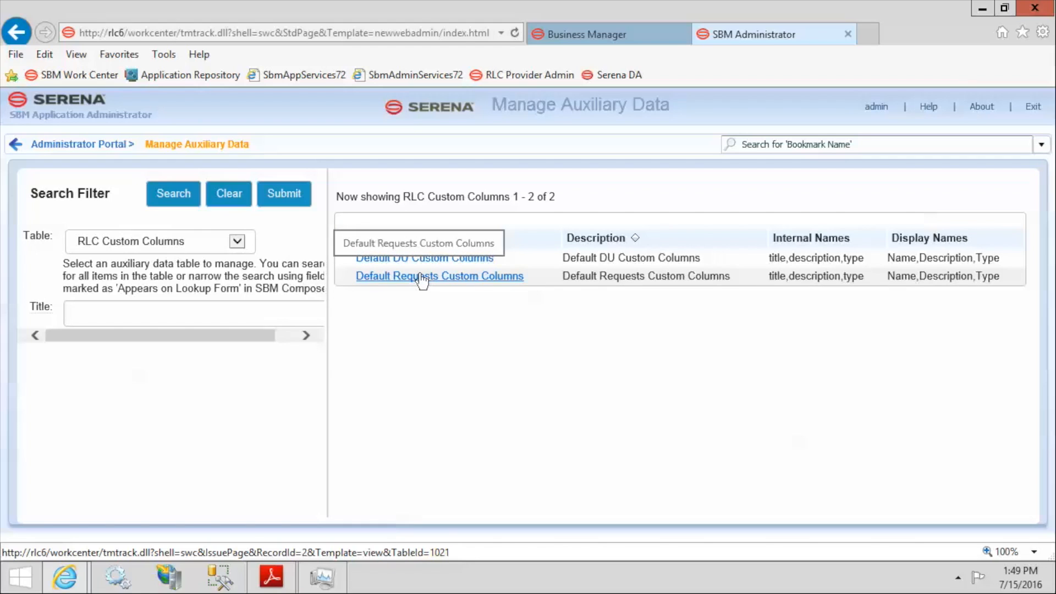
# Compare the Default DU Custom Columns and Default Requests Custom Columns records, ending on the DU record.
pyautogui.click(390, 268)
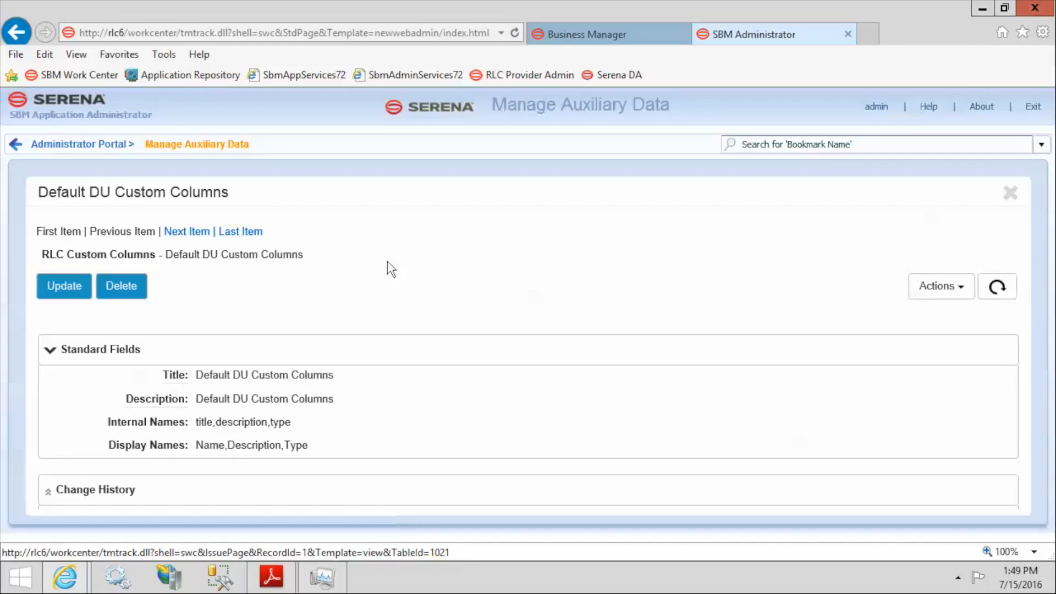
pyautogui.doubleClick(209, 255)
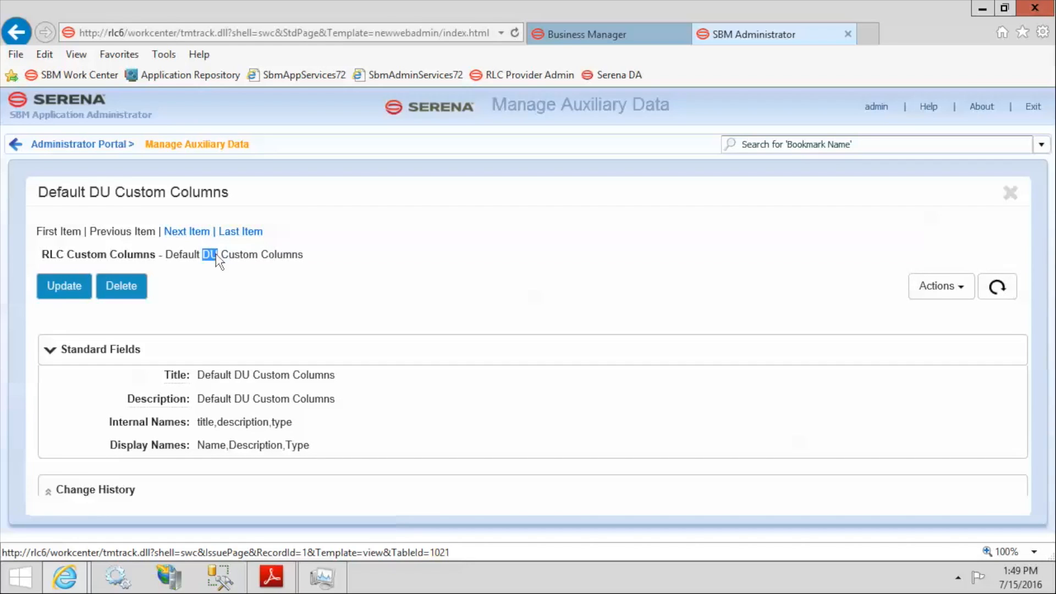
pyautogui.click(198, 232)
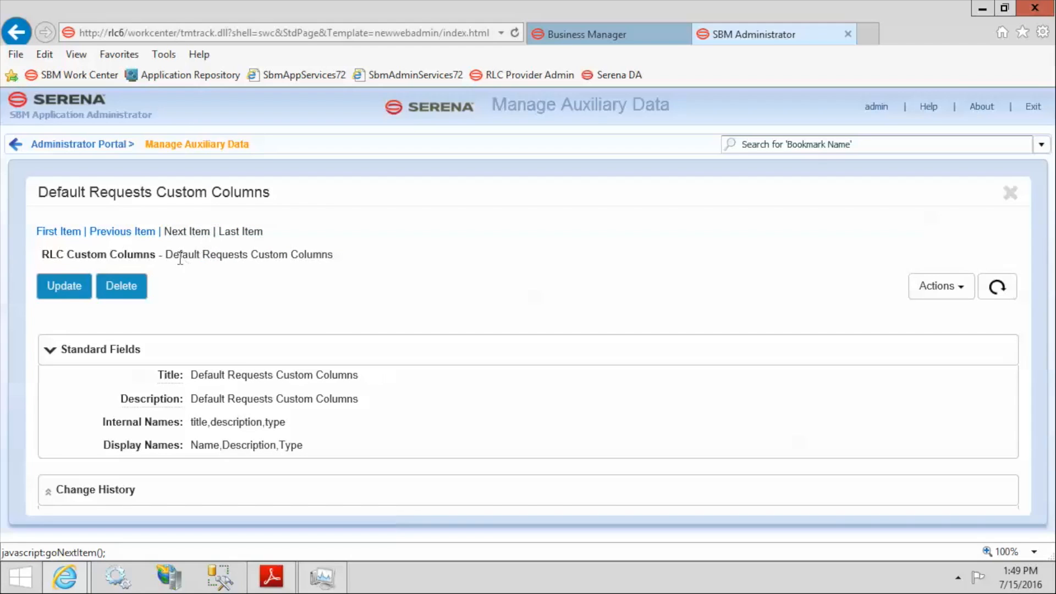
pyautogui.moveTo(202, 254); pyautogui.dragTo(246, 260)
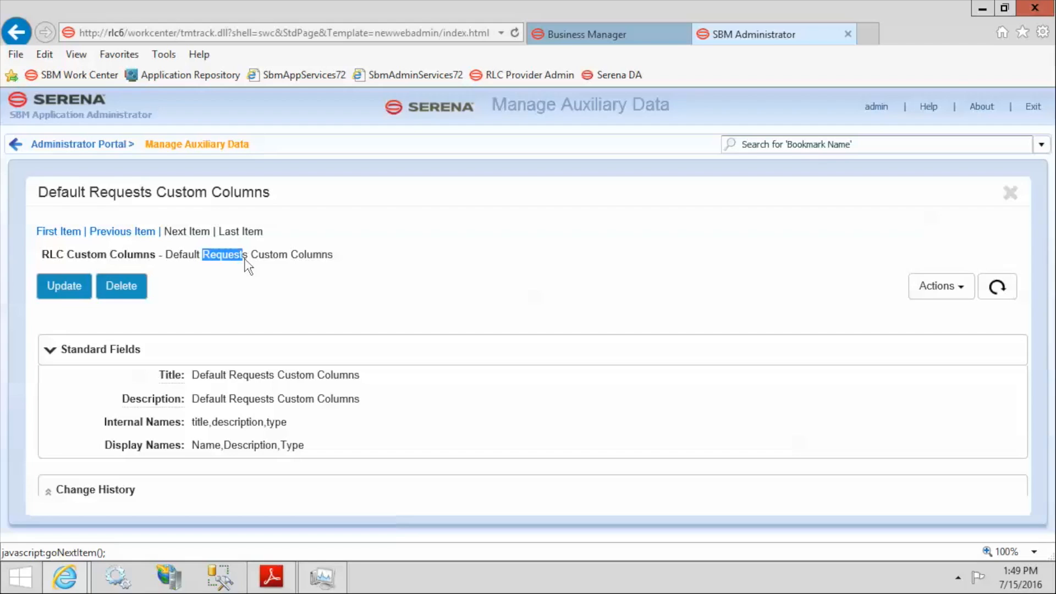
pyautogui.click(131, 234)
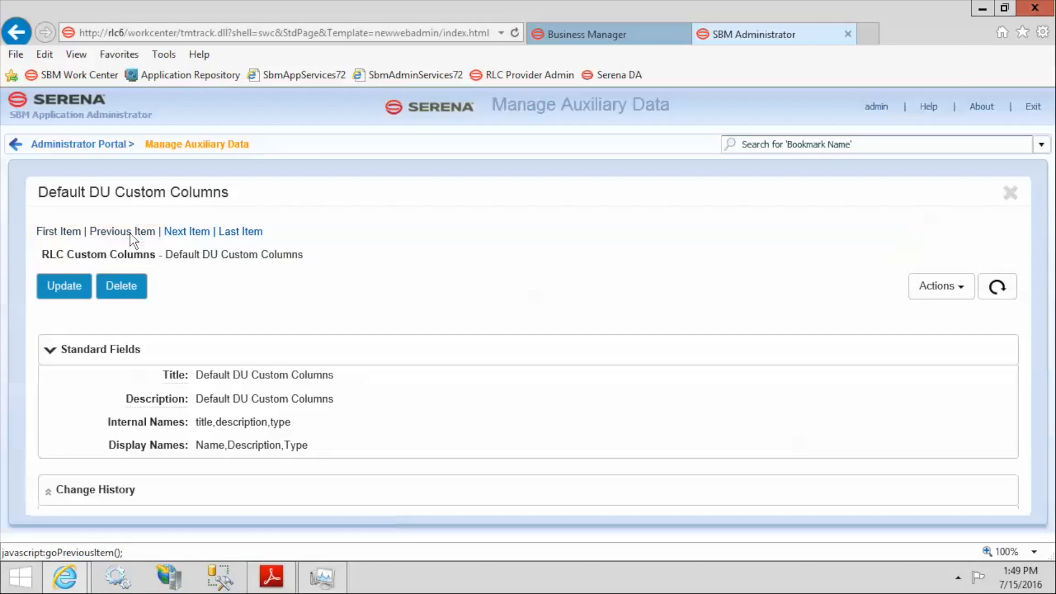
pyautogui.moveTo(200, 254); pyautogui.dragTo(219, 254)
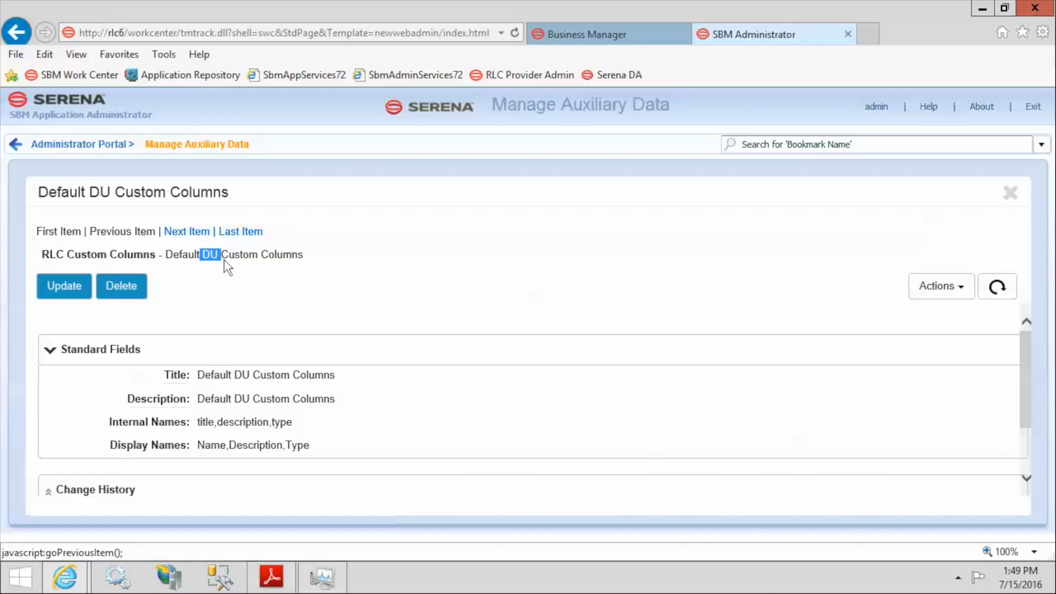
# Examine the Internal Names and Display Names values of the Default DU Custom Columns record.
pyautogui.moveTo(199, 445); pyautogui.dragTo(215, 446)
pyautogui.click(262, 446)
pyautogui.moveTo(197, 422); pyautogui.dragTo(285, 426)
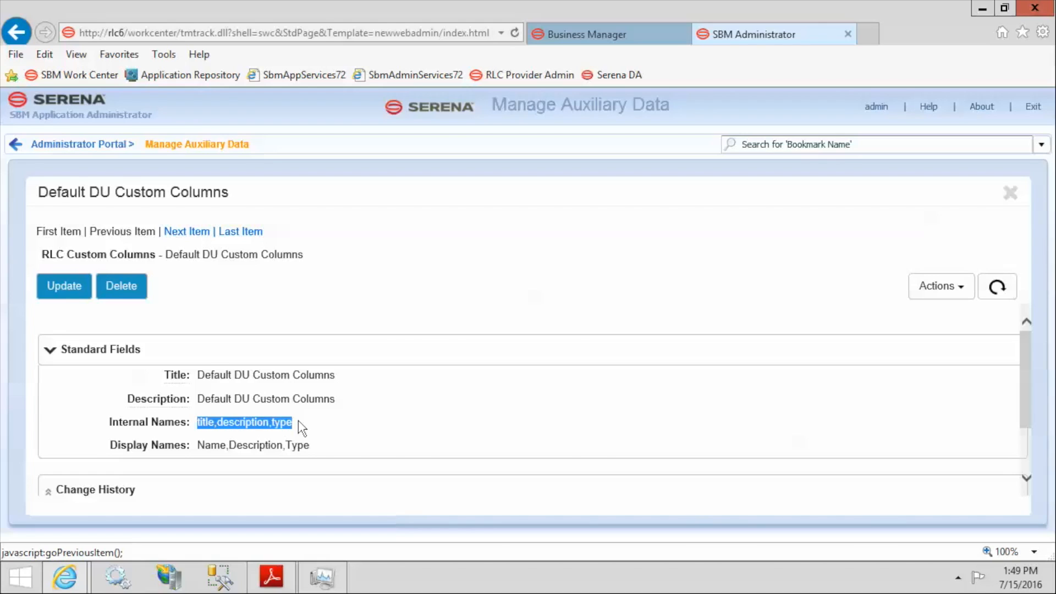
pyautogui.click(199, 446)
pyautogui.moveTo(199, 445); pyautogui.dragTo(316, 446)
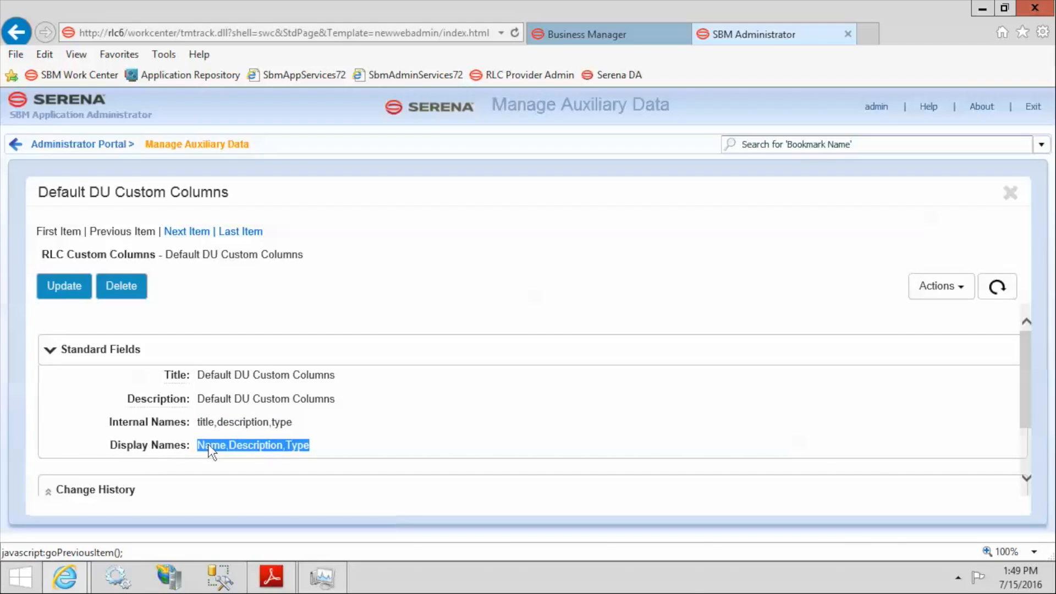
# Return to My Release Package in Business Manager and check the column headers of its deployment units.
pyautogui.click(629, 35)
pyautogui.click(416, 474)
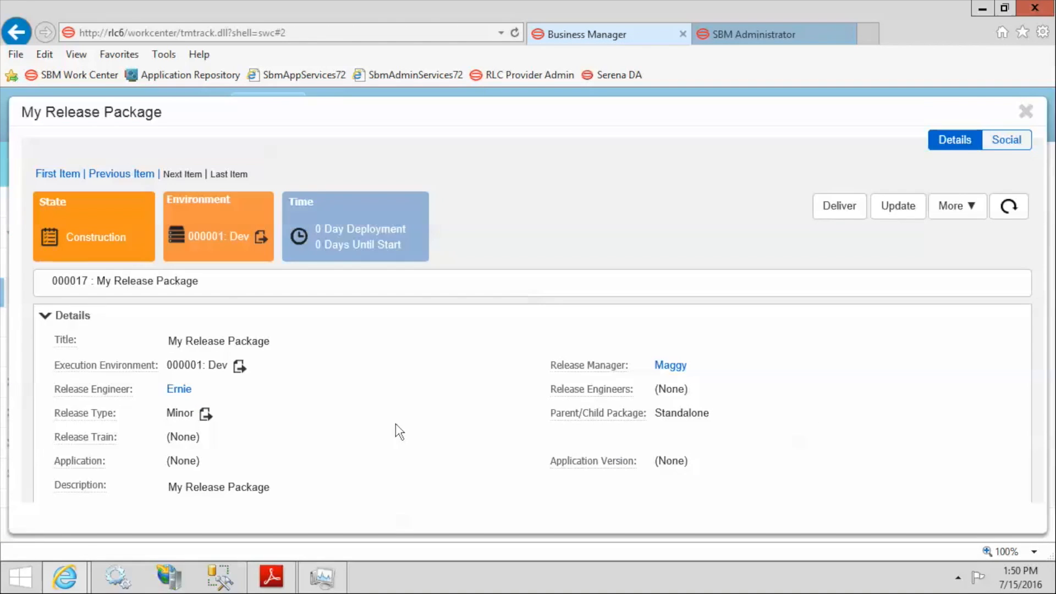
pyautogui.scroll(-4, 395, 423)
pyautogui.scroll(-3, 395, 423)
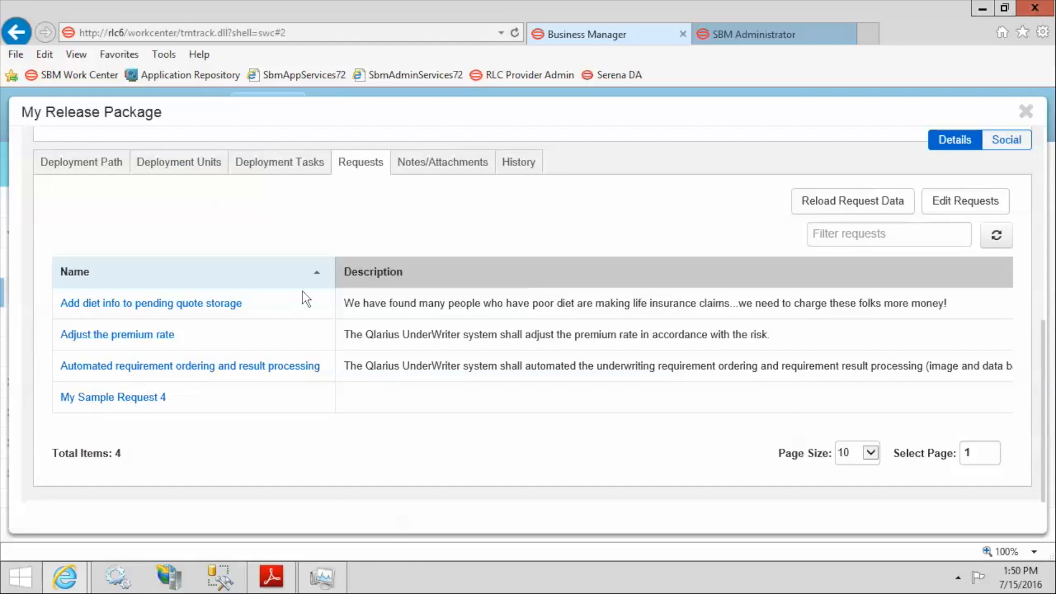
pyautogui.click(177, 163)
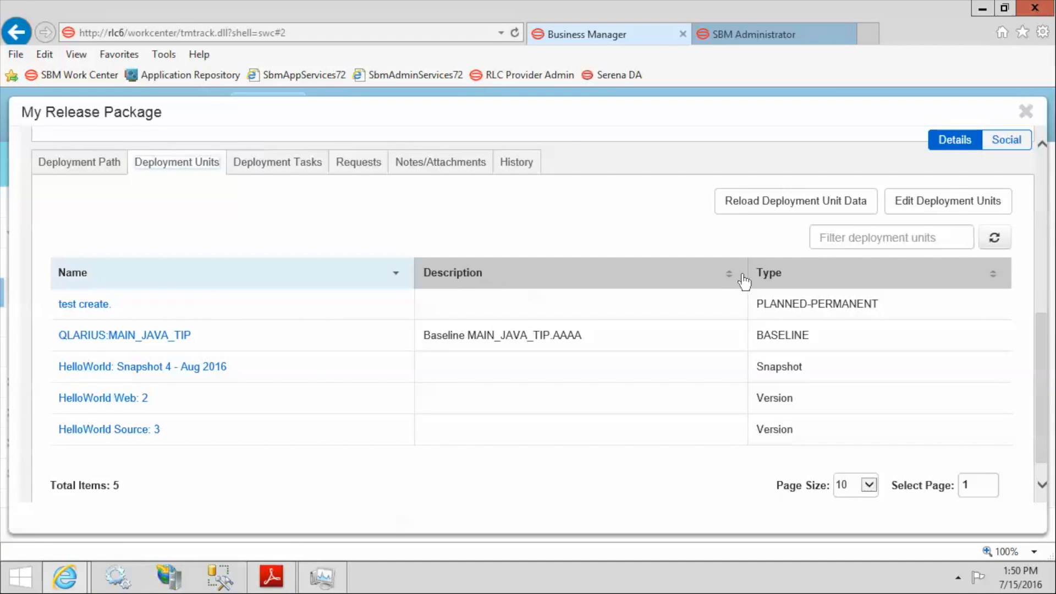
# Back in SBM Administrator, close the default record and start a new RLC Custom Columns item titled "My Deployment Unit Columns".
pyautogui.click(800, 32)
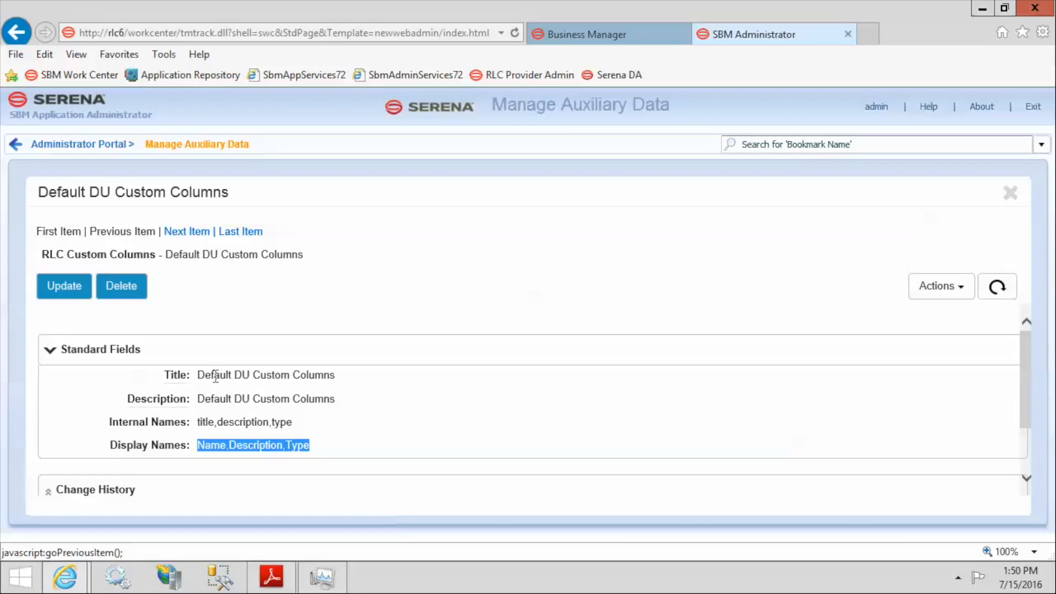
pyautogui.click(1013, 196)
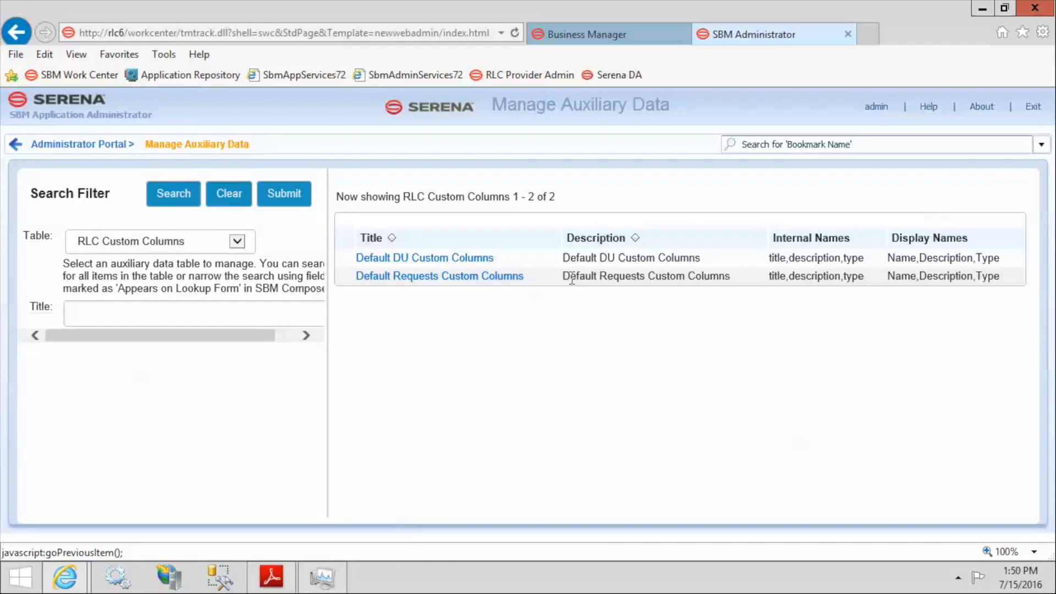
pyautogui.click(287, 197)
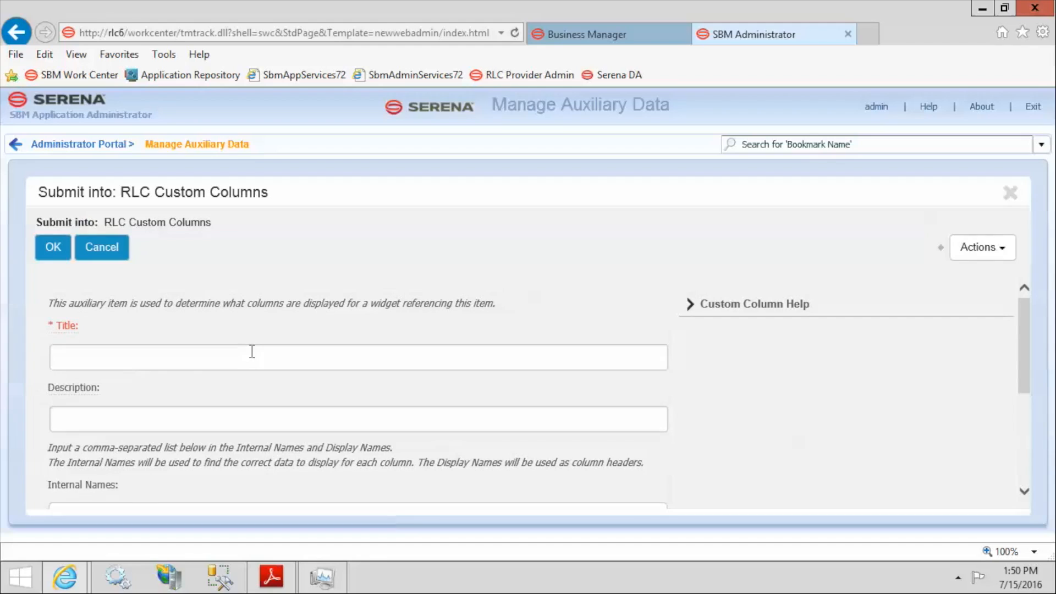
pyautogui.click(253, 352)
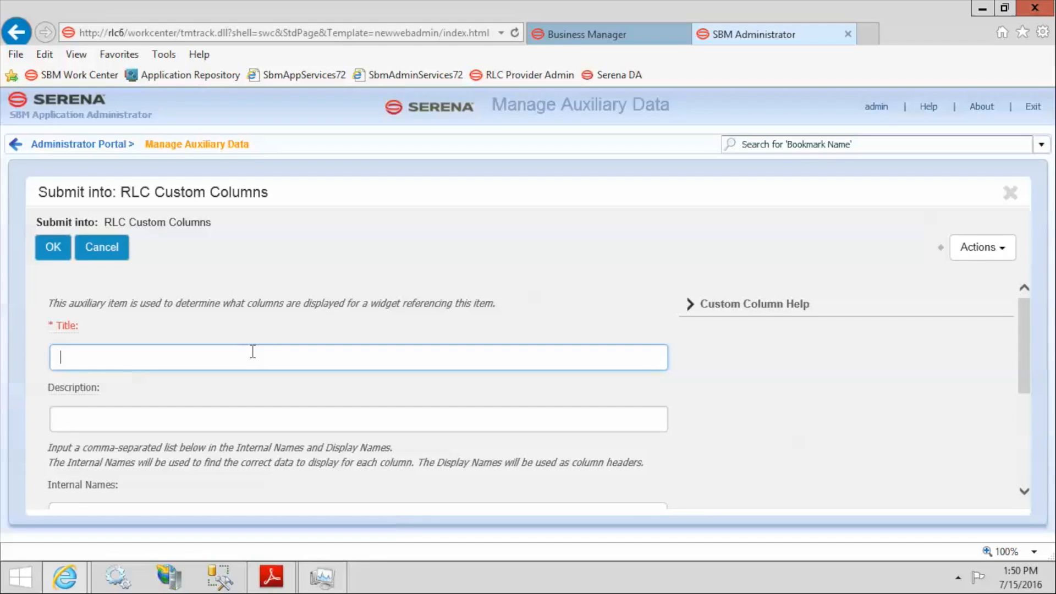
pyautogui.write('My Deployment Unit Columns')
pyautogui.press('Tab')
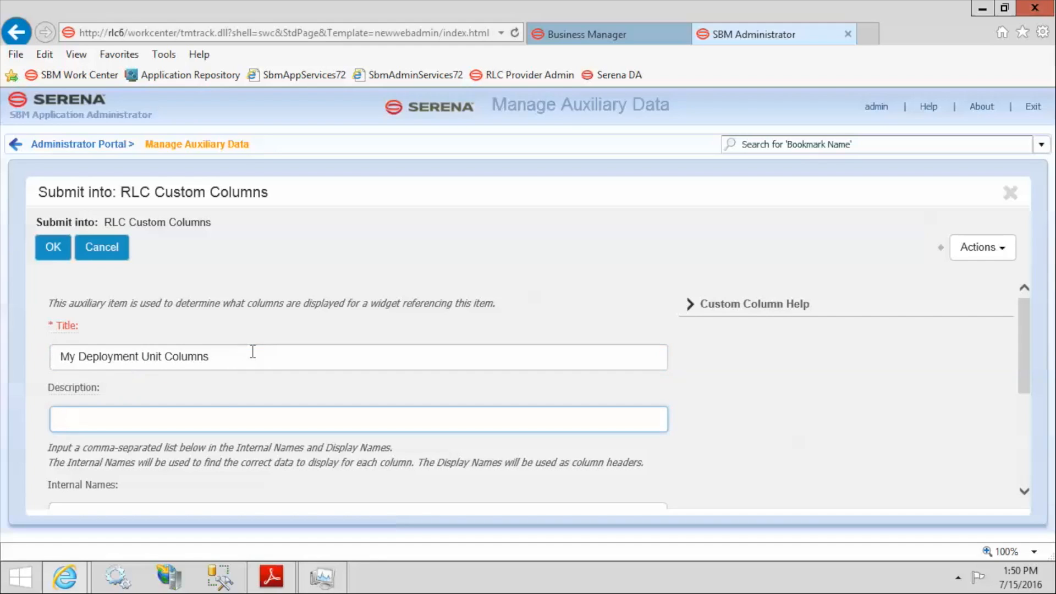
# Copy the title "My Deployment Unit Columns" into the new item's description.
pyautogui.moveTo(221, 359); pyautogui.dragTo(2, 343)
pyautogui.hotkey('ctrl', 'c')
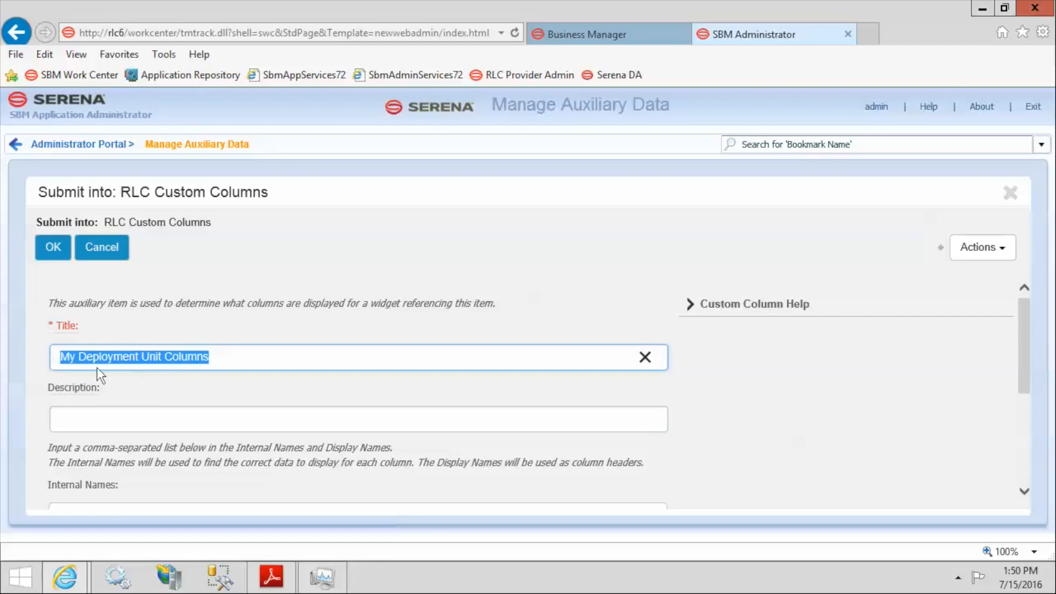
pyautogui.click(178, 422)
pyautogui.hotkey('ctrl', 'v')
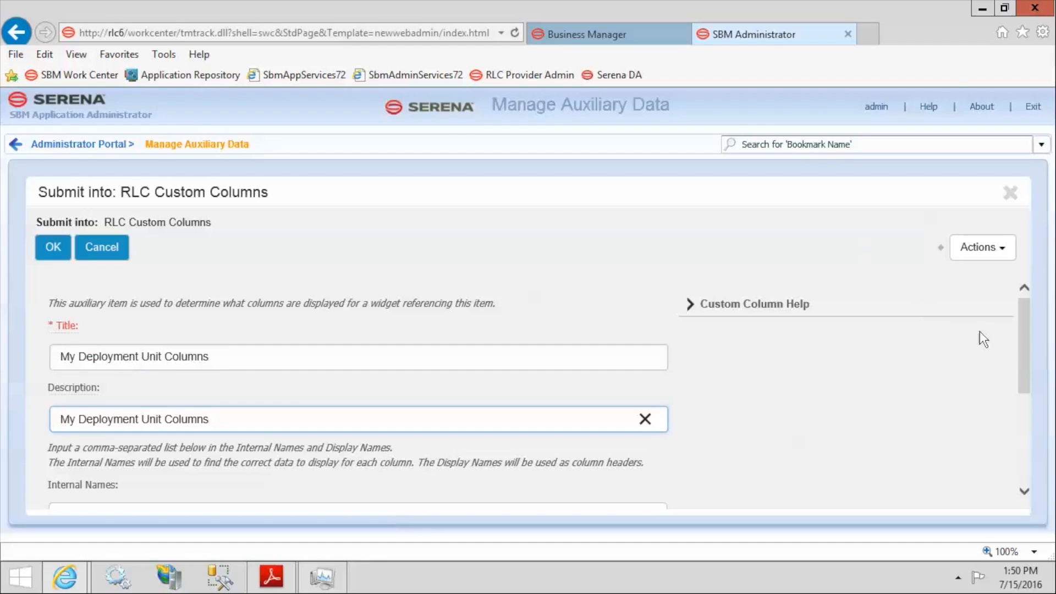
# Look over the empty Internal Names and Display Names fields of the new custom columns item.
pyautogui.moveTo(1023, 308); pyautogui.dragTo(1024, 379)
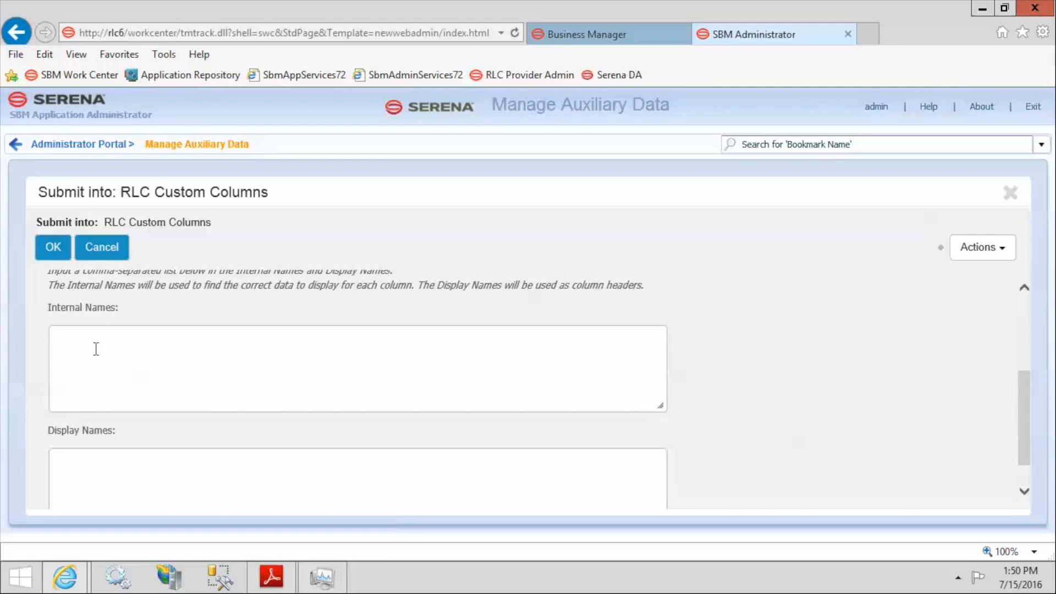
pyautogui.click(92, 476)
pyautogui.moveTo(1024, 420); pyautogui.dragTo(1040, 342)
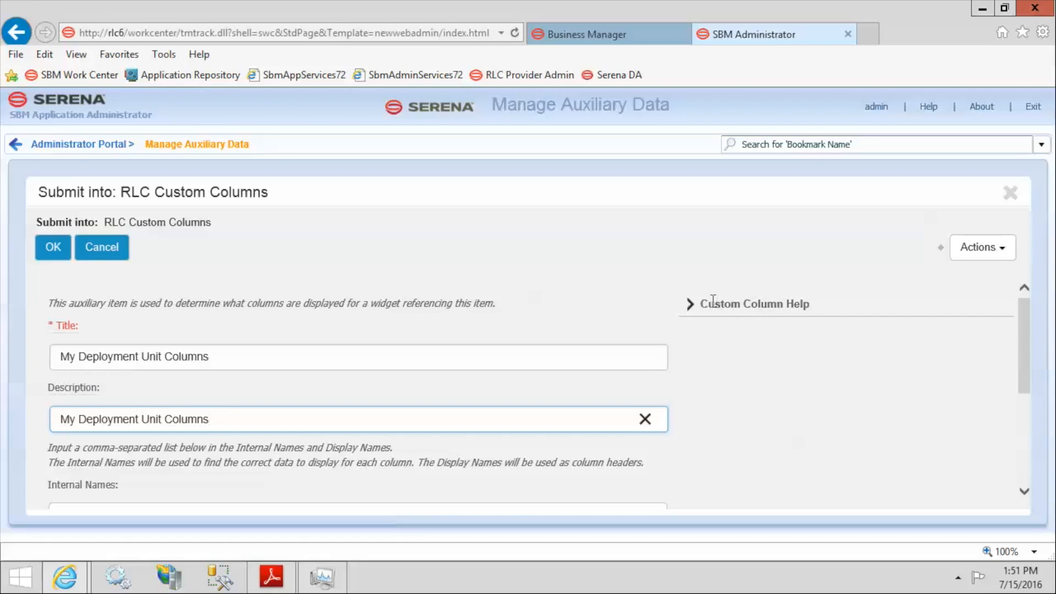
# Expand the Custom Column Help and read the alias notes and the default column internal names.
pyautogui.click(691, 305)
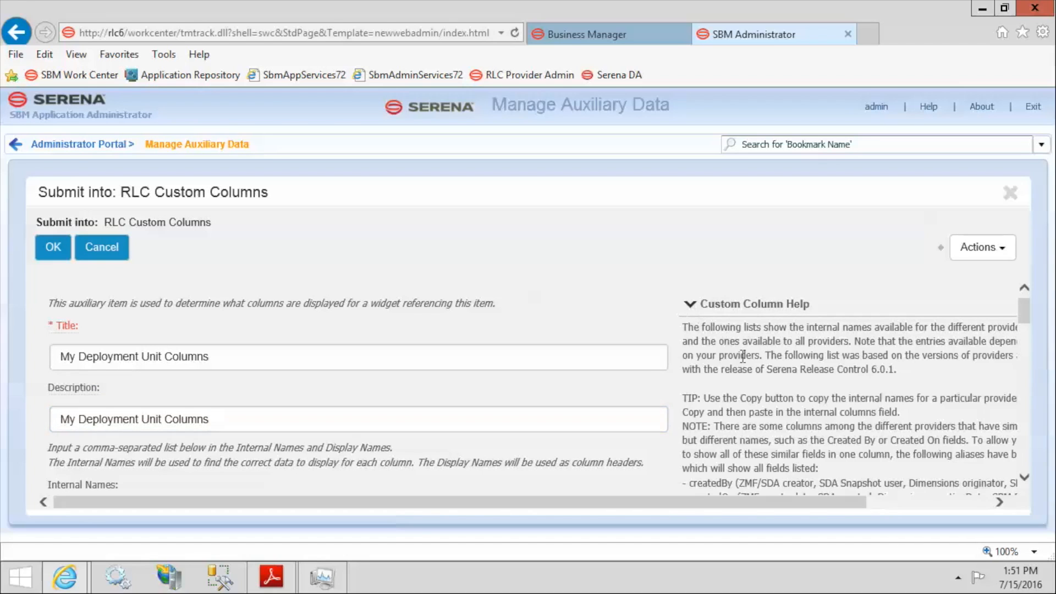
pyautogui.scroll(-3, 744, 356)
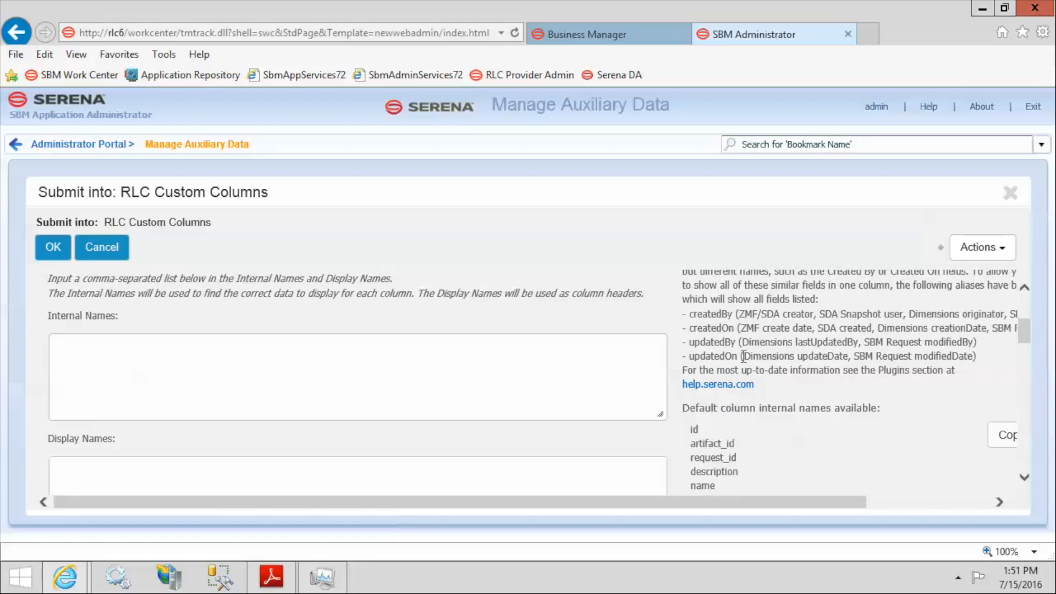
pyautogui.scroll(-1, 744, 356)
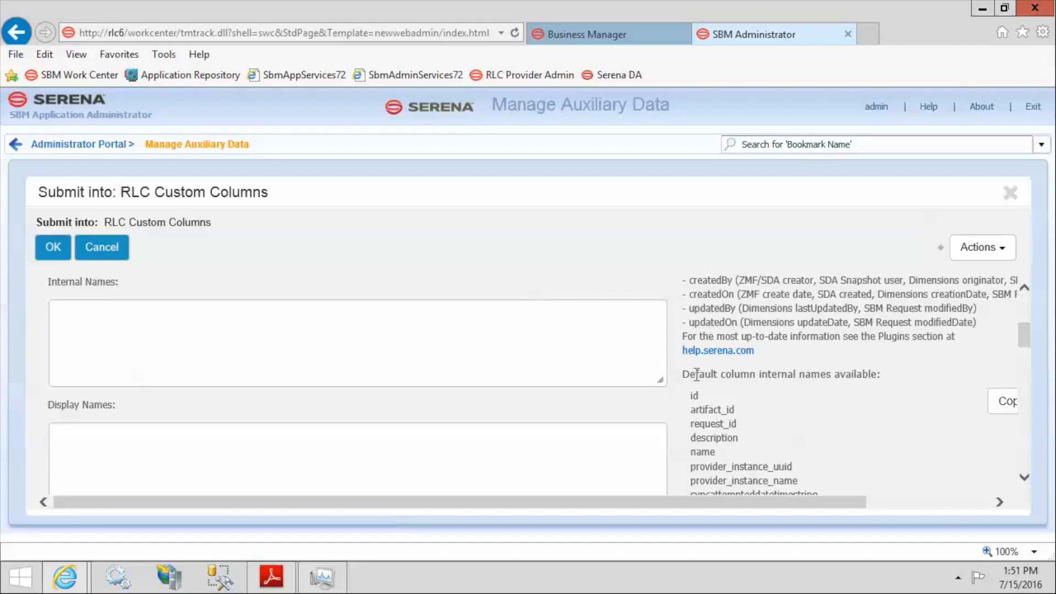
pyautogui.moveTo(683, 375); pyautogui.dragTo(833, 377)
pyautogui.click(725, 391)
pyautogui.scroll(-1, 724, 391)
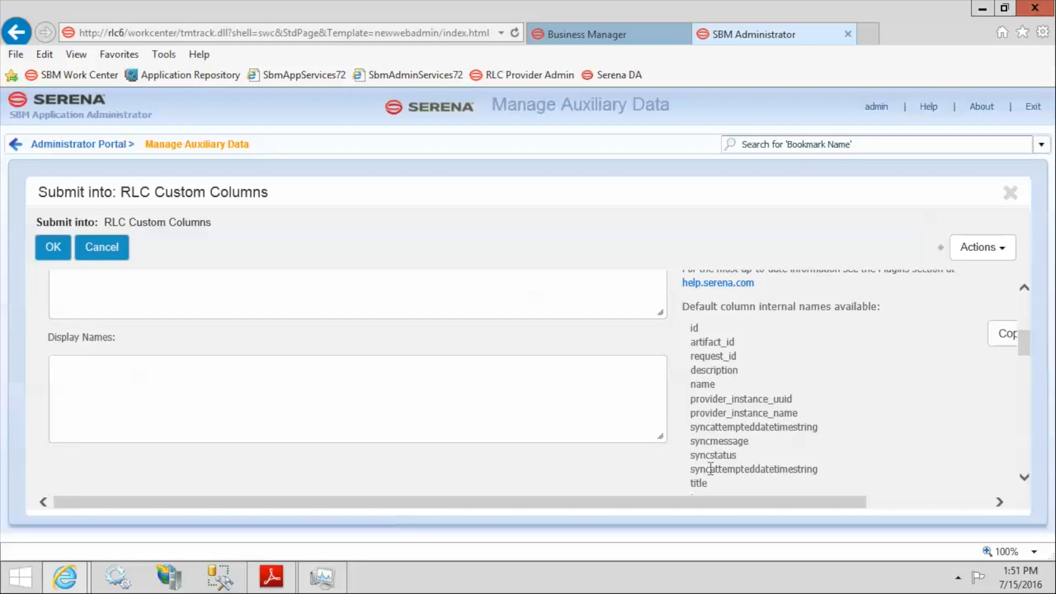
# Read through the provider-specific column internal names for ZMF, Dimensions, SDA and SBM in the Custom Column Help.
pyautogui.scroll(-2, 710, 468)
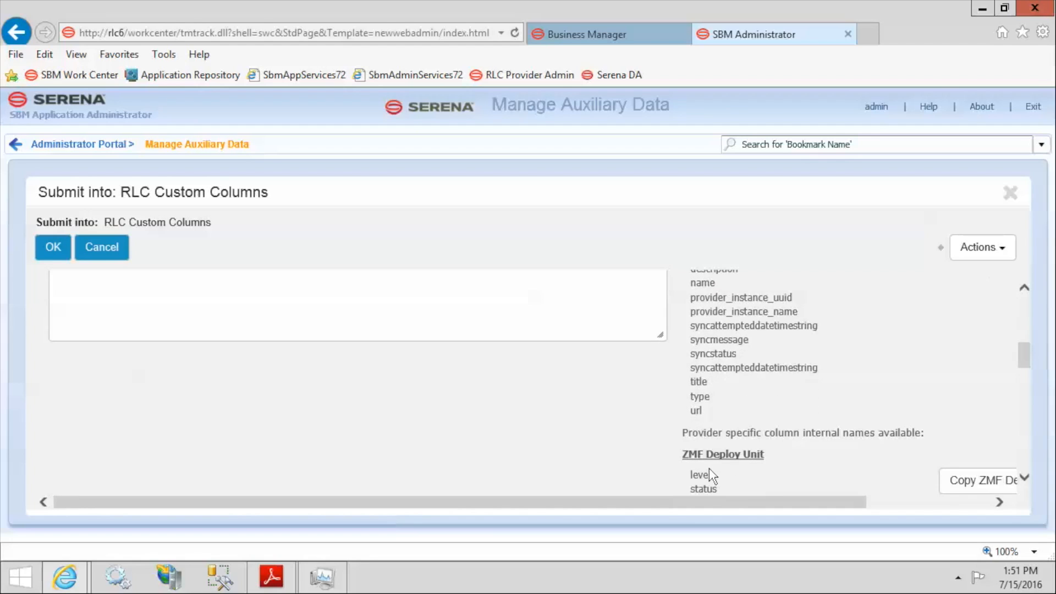
pyautogui.scroll(-1, 710, 468)
pyautogui.scroll(-1, 710, 468)
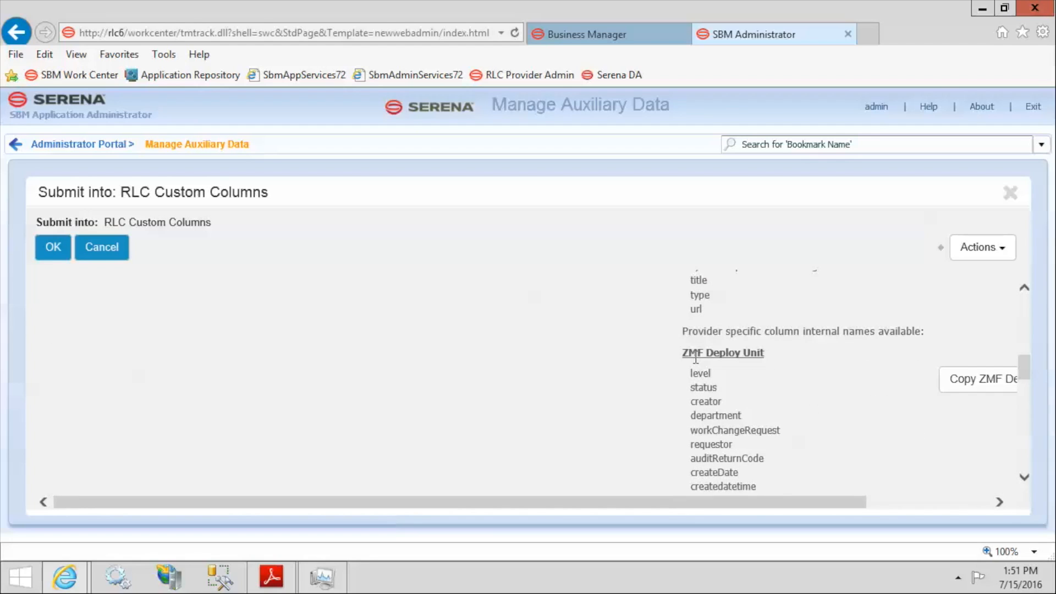
pyautogui.moveTo(690, 373); pyautogui.dragTo(707, 440)
pyautogui.scroll(-1, 707, 440)
pyautogui.scroll(-4, 708, 440)
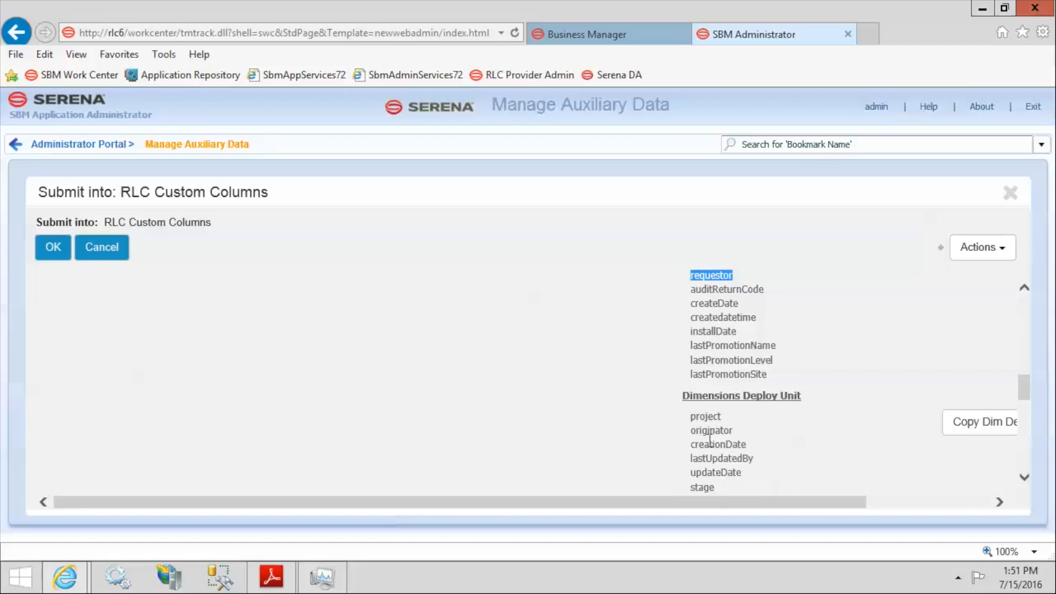
pyautogui.moveTo(706, 428); pyautogui.dragTo(708, 445)
pyautogui.scroll(-7, 708, 445)
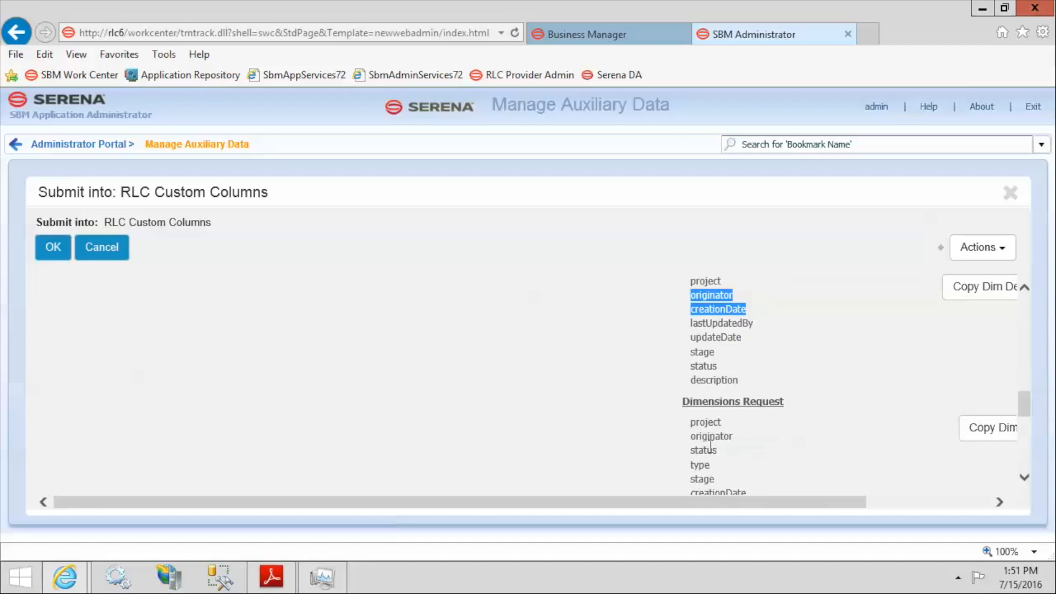
pyautogui.scroll(-2, 709, 374)
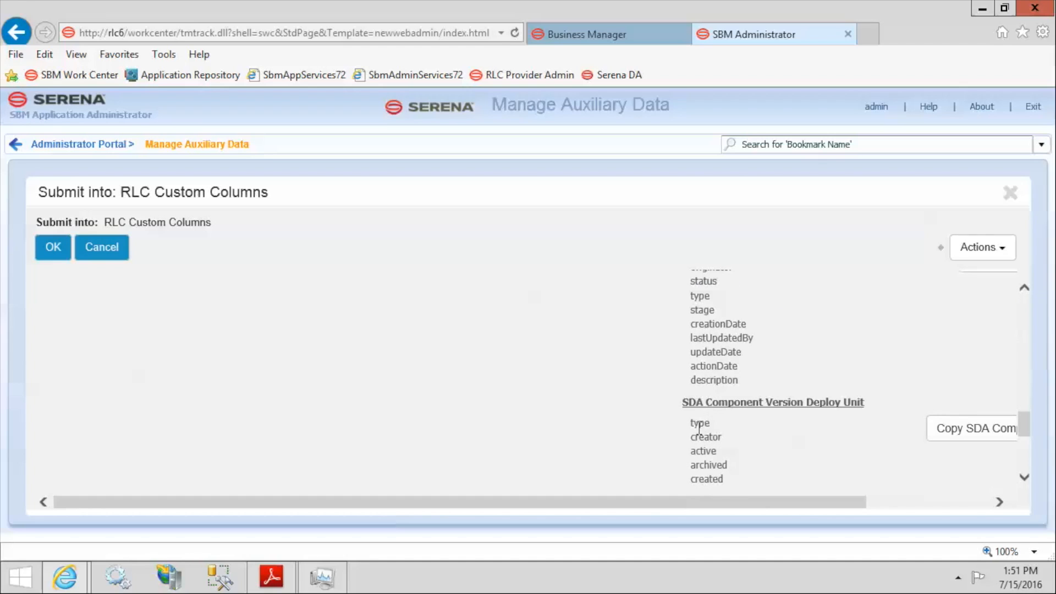
pyautogui.scroll(-4, 699, 429)
pyautogui.scroll(-3, 698, 429)
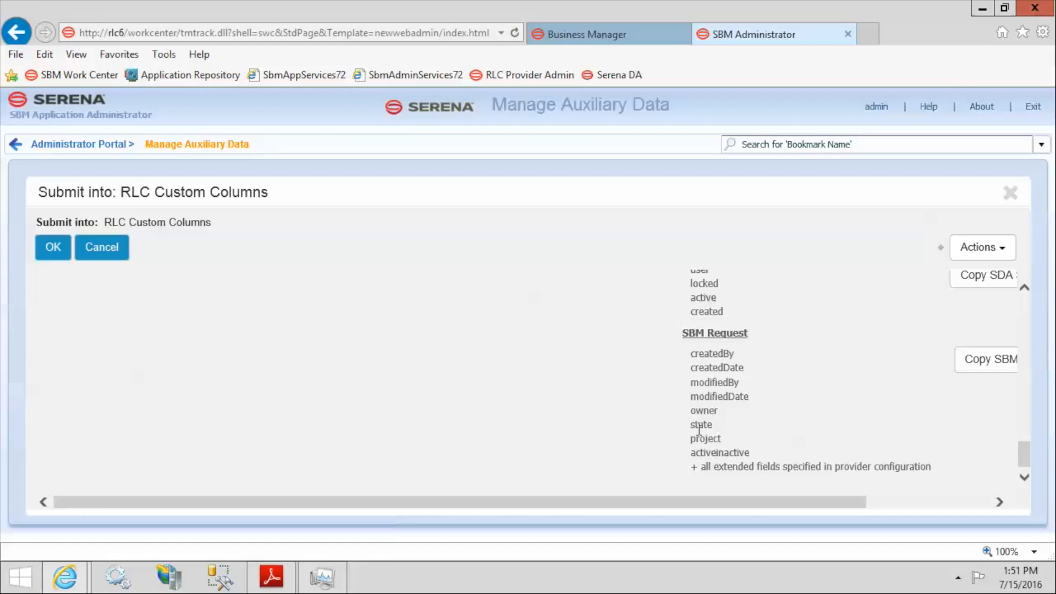
pyautogui.scroll(12, 698, 429)
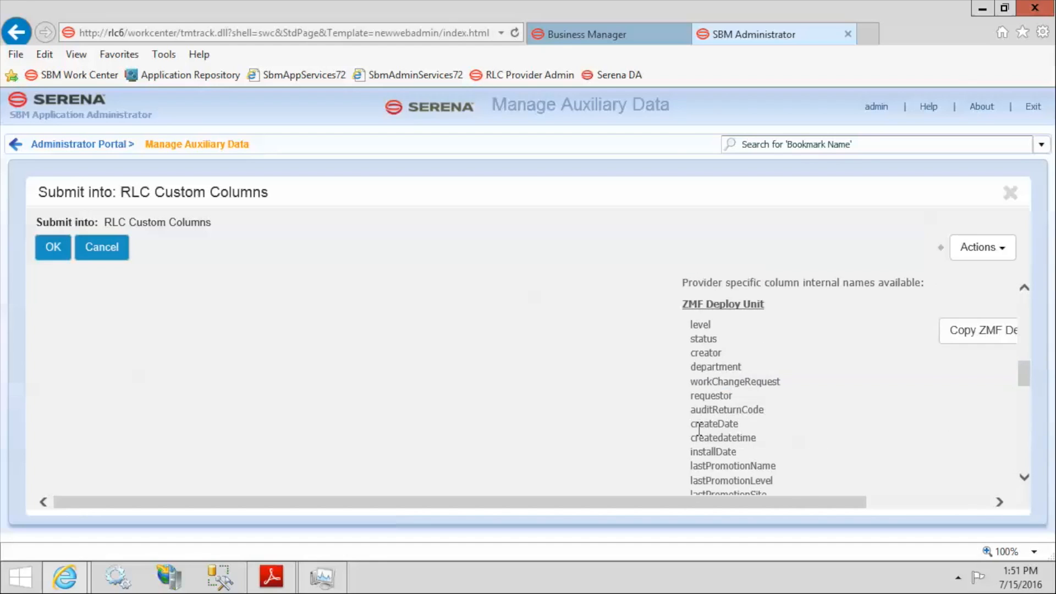
pyautogui.scroll(4, 698, 428)
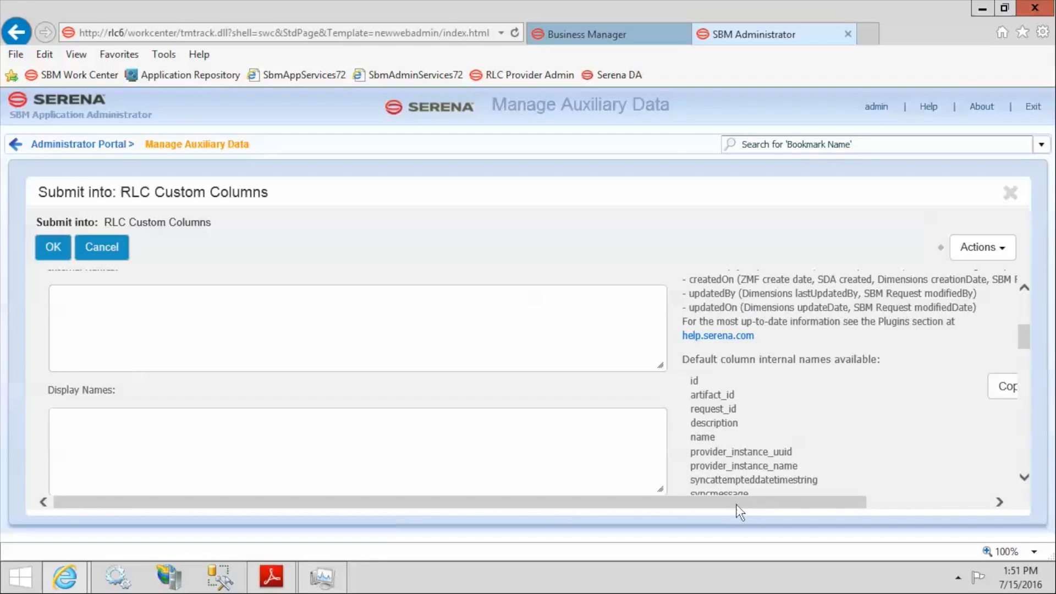
# Review the default and ZMF Deploy Unit internal names together with the copy-to-clipboard options beside them.
pyautogui.moveTo(735, 505); pyautogui.dragTo(908, 507)
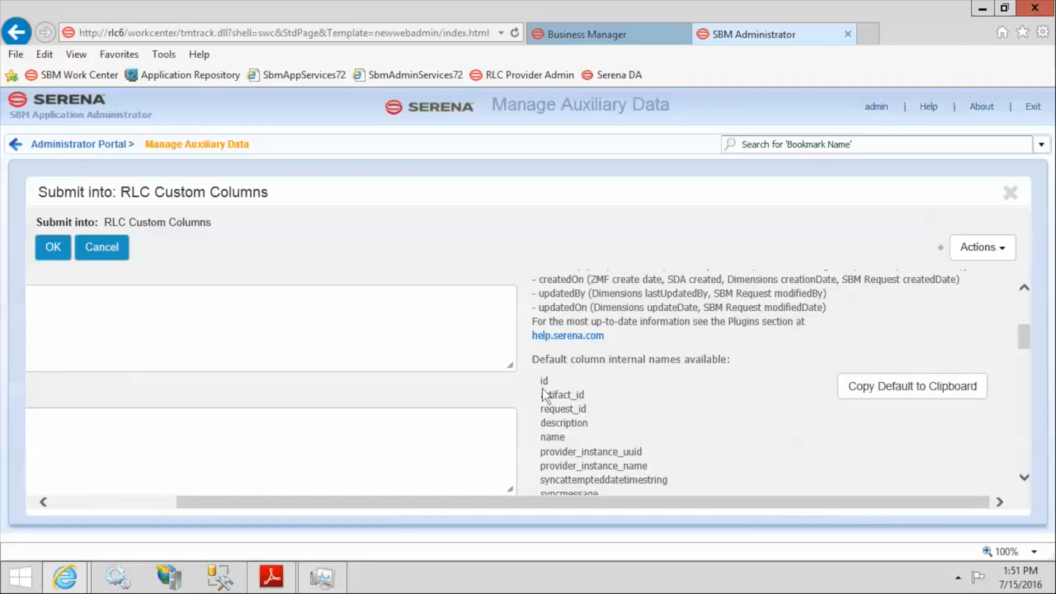
pyautogui.moveTo(548, 379); pyautogui.dragTo(552, 447)
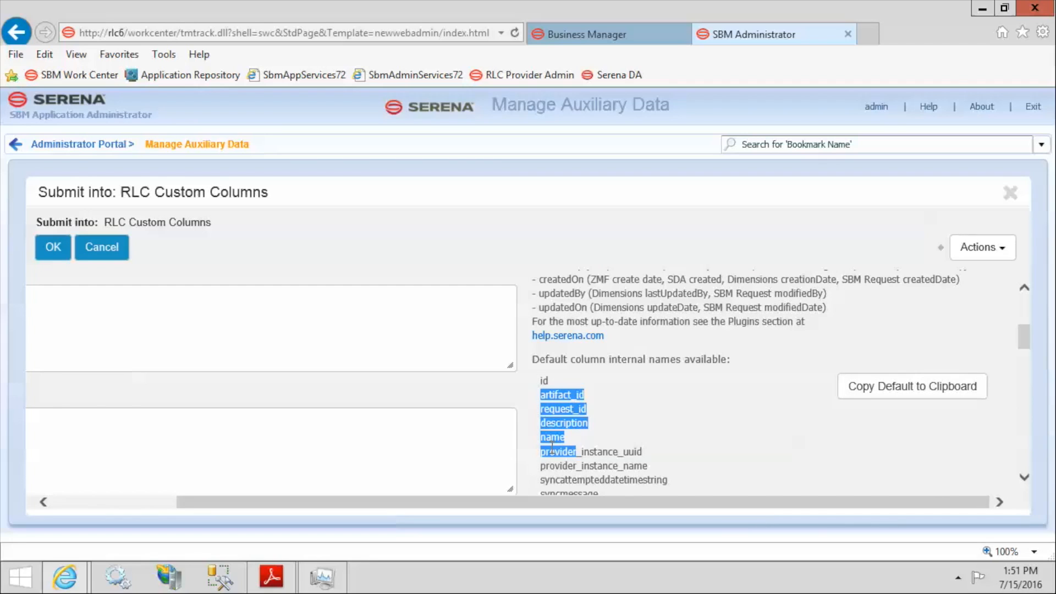
pyautogui.scroll(-3, 550, 446)
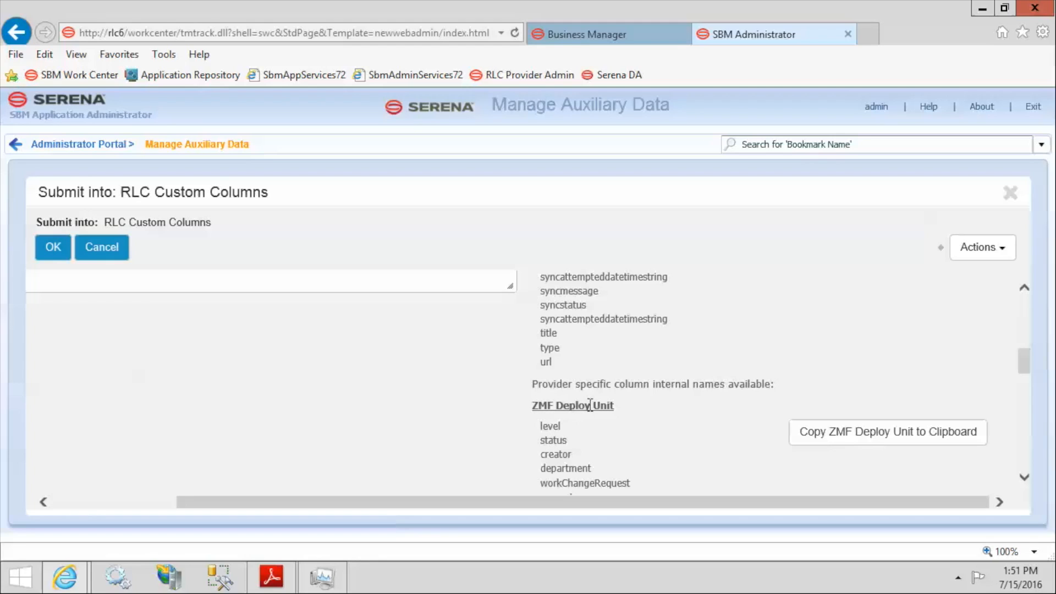
pyautogui.moveTo(560, 427); pyautogui.dragTo(541, 428)
pyautogui.scroll(-2, 551, 432)
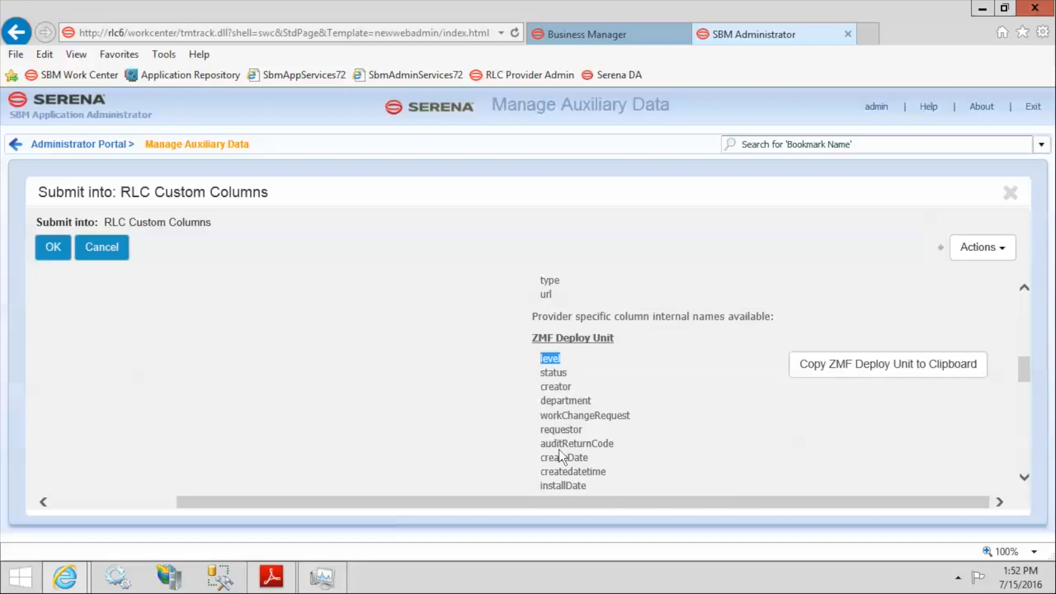
pyautogui.scroll(-2, 559, 455)
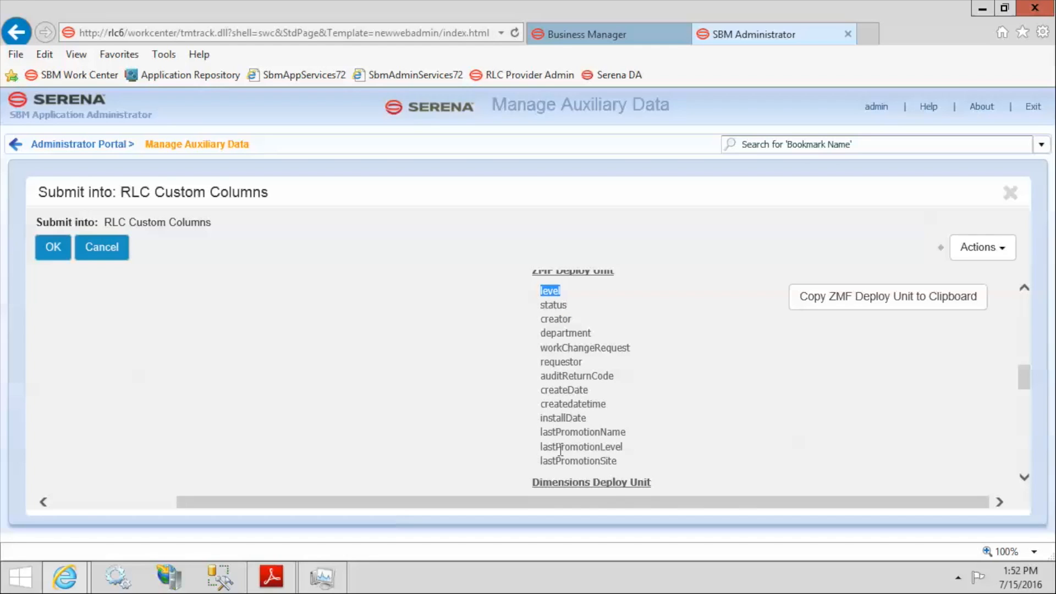
pyautogui.scroll(8, 560, 450)
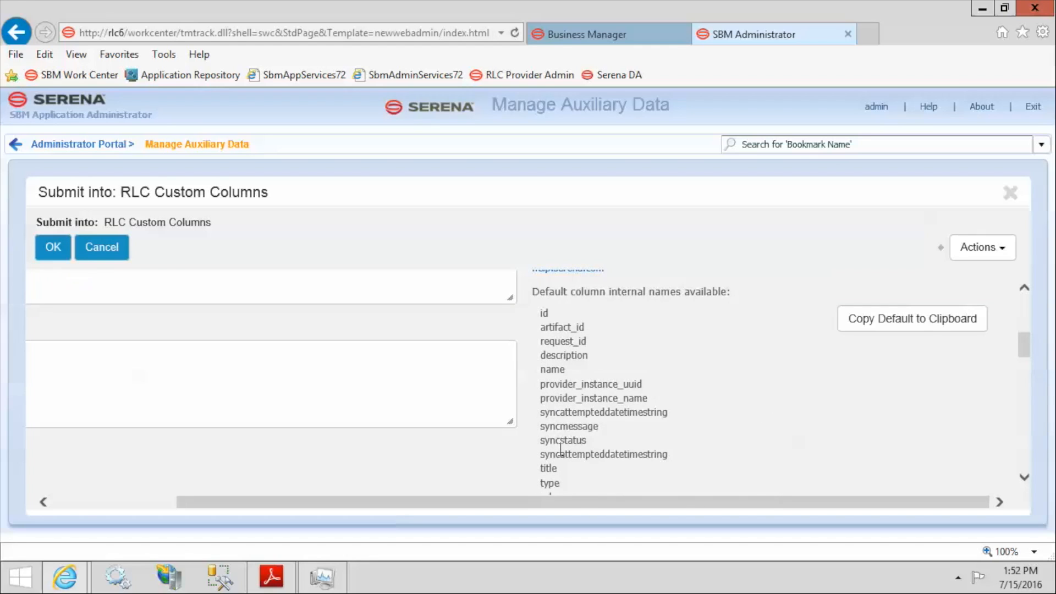
pyautogui.scroll(2, 560, 450)
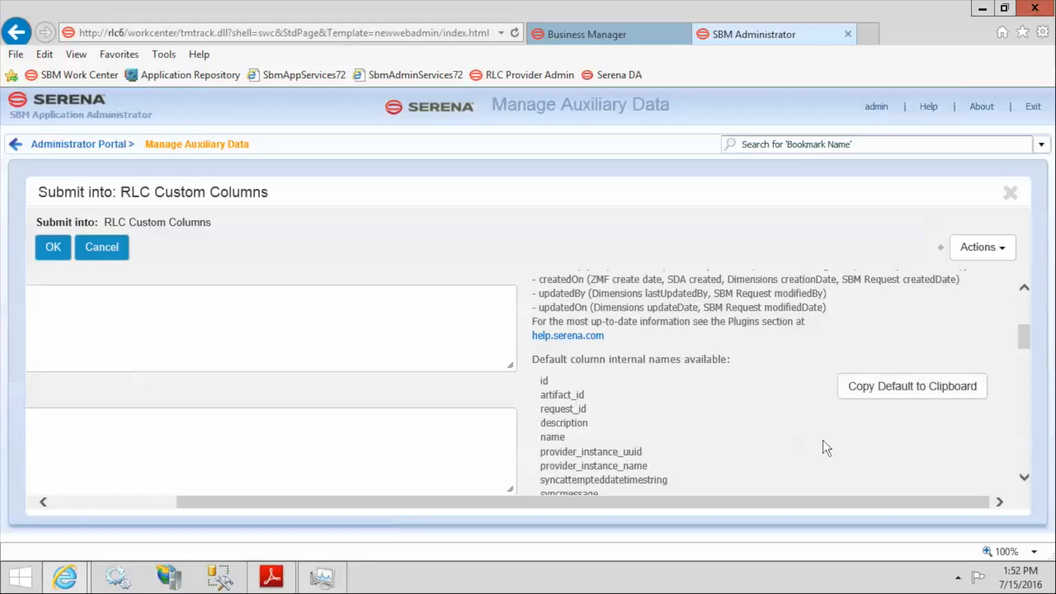
# Copy the default column internal names and paste the list into both the Internal Names and Display Names fields.
pyautogui.moveTo(543, 364); pyautogui.dragTo(585, 363)
pyautogui.click(571, 363)
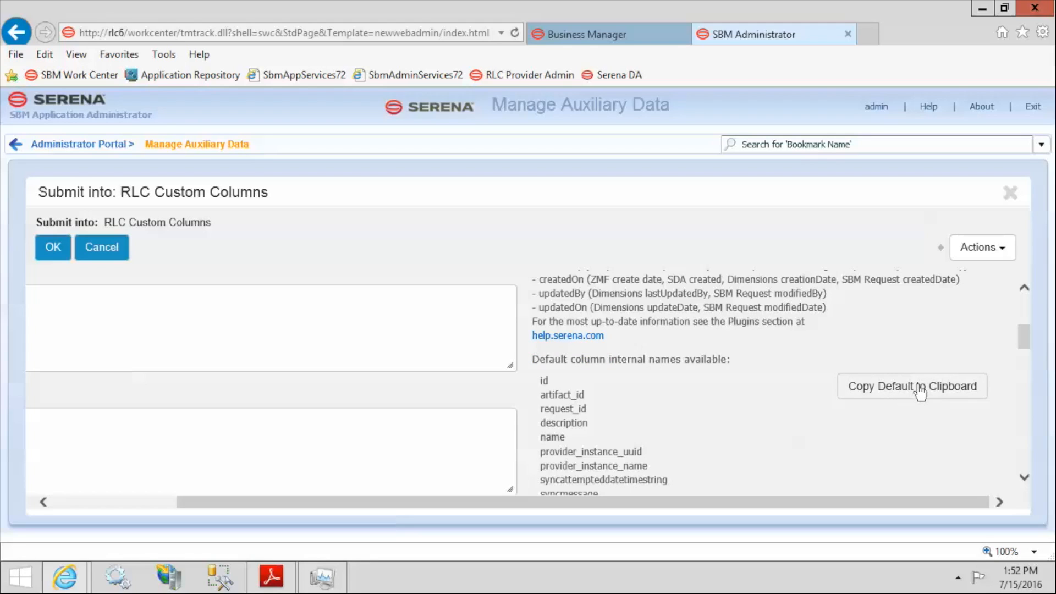
pyautogui.click(130, 502)
pyautogui.click(128, 346)
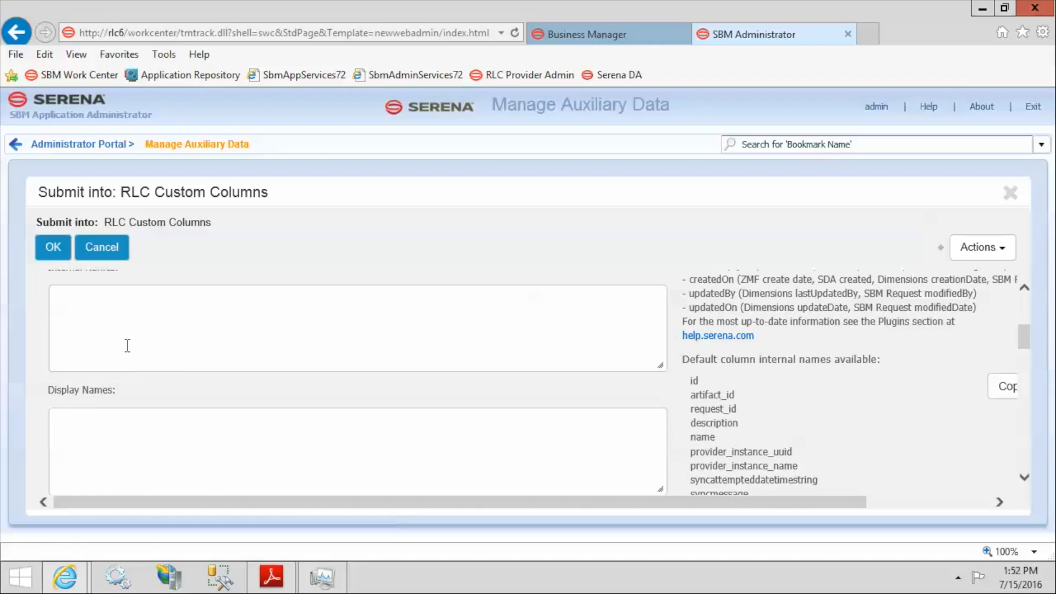
pyautogui.scroll(1, 127, 346)
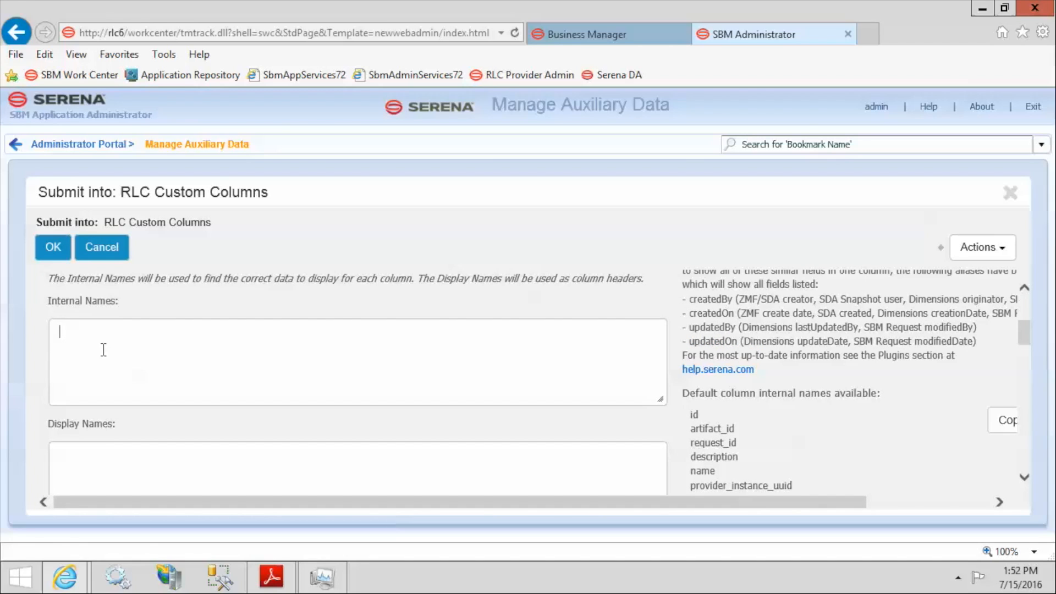
pyautogui.hotkey('ctrl', 'v')
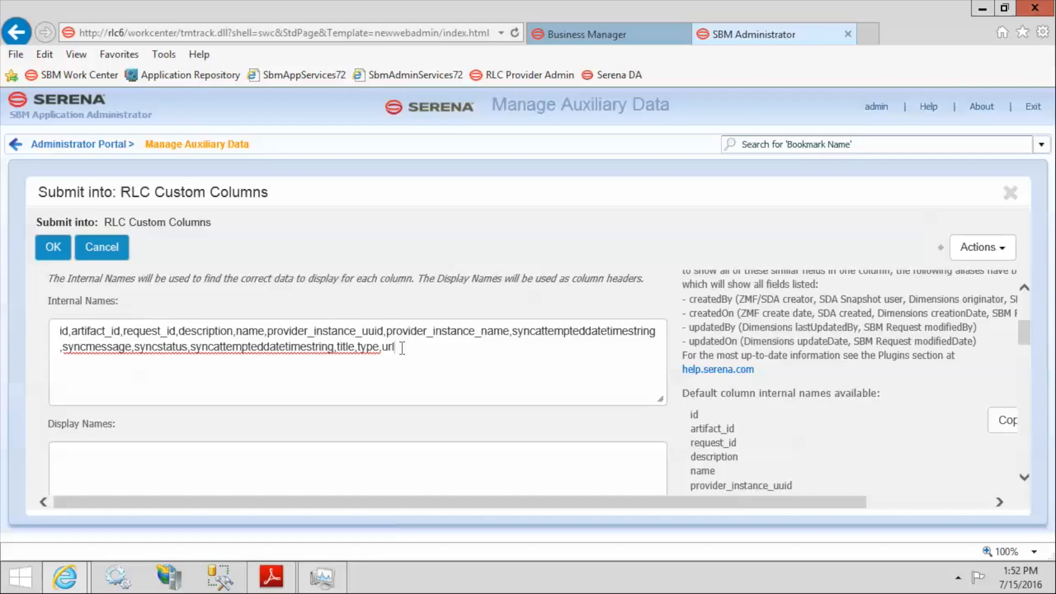
pyautogui.click(436, 457)
pyautogui.hotkey('ctrl', 'v')
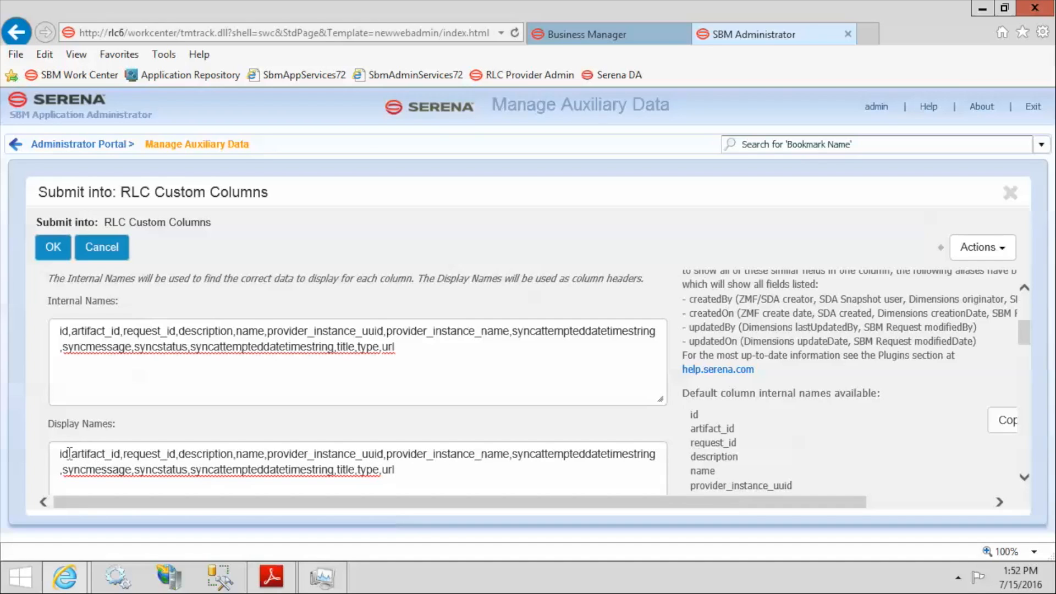
# Change the first three display names to ID, Artifact and Request.
pyautogui.moveTo(72, 450); pyautogui.dragTo(47, 457)
pyautogui.write('ID')
pyautogui.press('Right')
pyautogui.write('A')
pyautogui.press('Delete')
pyautogui.press('Right')
pyautogui.press('Right')
pyautogui.press('Right')
pyautogui.press('Right')
pyautogui.press('Right')
pyautogui.press('Right')
pyautogui.press('Right')
pyautogui.press('Delete')
pyautogui.press('Delete')
pyautogui.press('Delete')
pyautogui.press('Right')
pyautogui.write('R')
pyautogui.press('Delete')
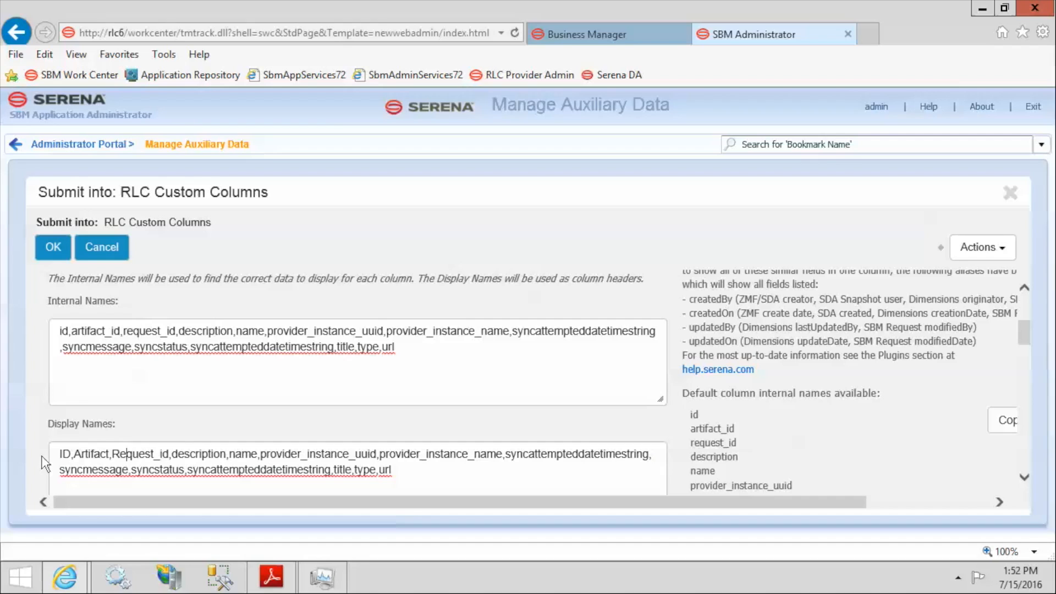
pyautogui.press('Delete')
pyautogui.press('Delete')
pyautogui.press('Delete')
# Capitalize the next two display names as Description and Name.
pyautogui.press('Right')
pyautogui.write('D')
pyautogui.press('Delete')
pyautogui.press('Right')
pyautogui.press('Right')
pyautogui.press('Right')
pyautogui.press('Right')
pyautogui.press('Right')
pyautogui.press('Right')
pyautogui.press('Right')
pyautogui.press('Right')
pyautogui.press('Right')
pyautogui.press('Right')
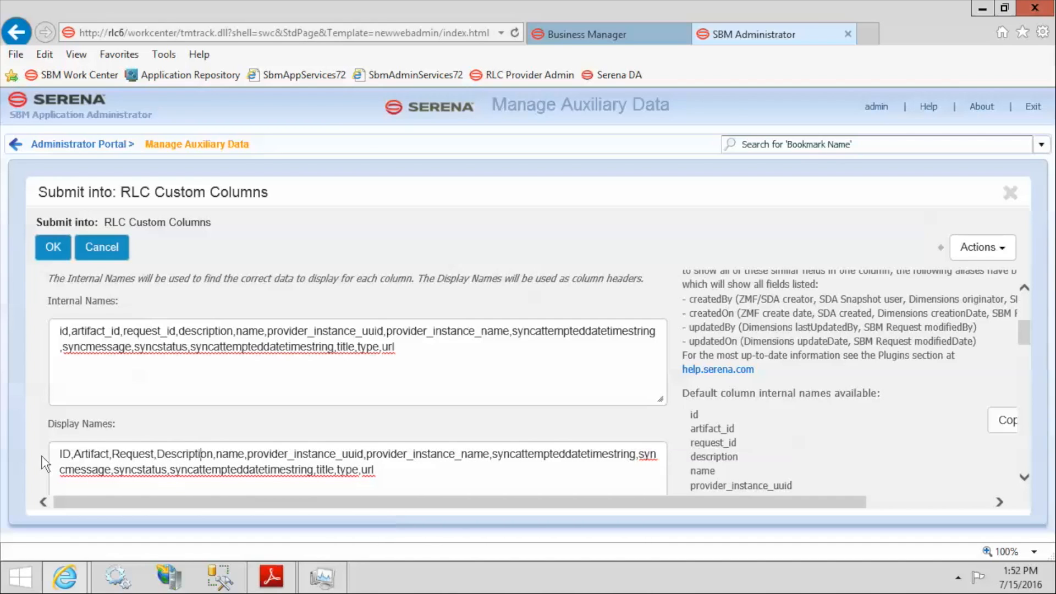
pyautogui.press('Right')
pyautogui.press('Delete')
pyautogui.write('N')
pyautogui.press('Right')
pyautogui.press('Right')
pyautogui.press('Right')
pyautogui.press('Right')
# Capitalize the two provider display names as Provider_instance_uuid and Provider_instance_name.
pyautogui.press('Right')
pyautogui.press('BackSpace')
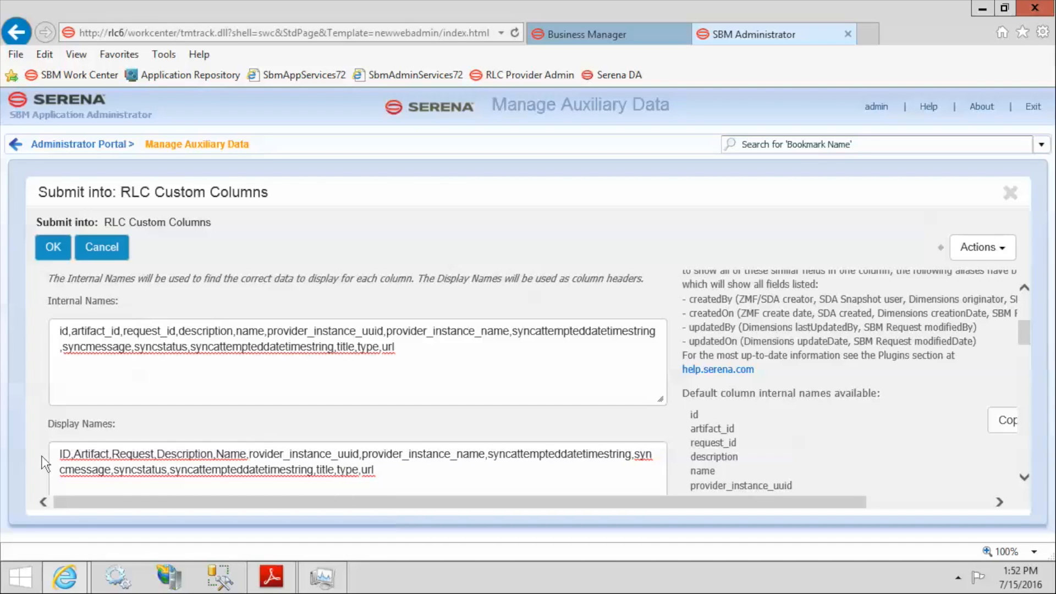
pyautogui.write('P')
pyautogui.press('Right')
pyautogui.press('Right')
pyautogui.press('Right')
pyautogui.press('Right')
pyautogui.press('Right')
pyautogui.press('Right')
pyautogui.press('Right')
pyautogui.press('Right')
pyautogui.press('Right')
pyautogui.press('Right')
pyautogui.press('Right')
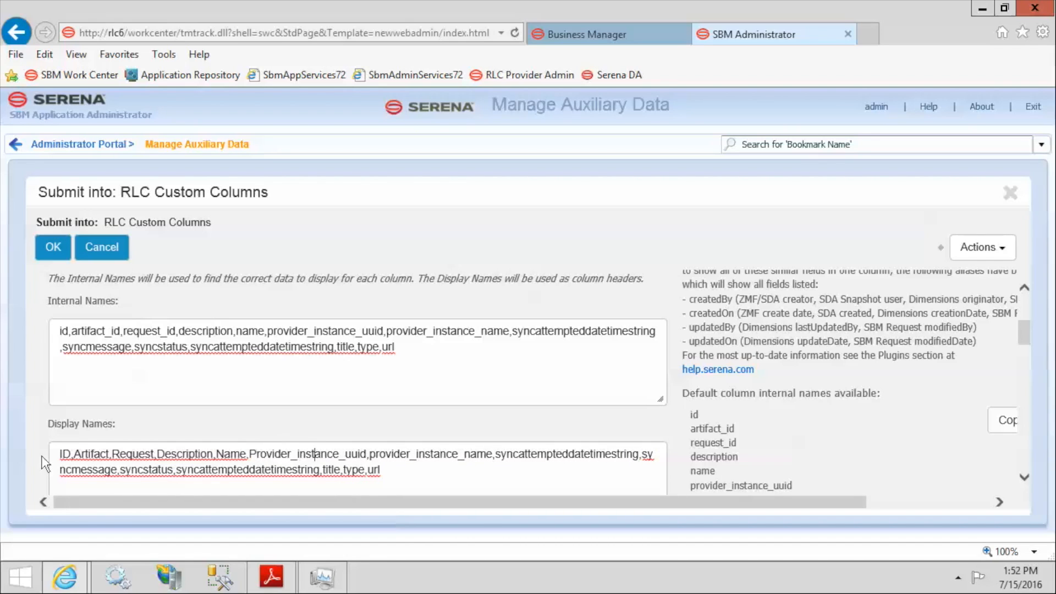
pyautogui.press('Right')
pyautogui.press('Right')
pyautogui.press('Right')
pyautogui.press('Right')
pyautogui.press('Right')
pyautogui.write('P')
pyautogui.press('Delete')
# Capitalize the first sync date display name as Syncattempteddatetimestring and the sync message one as Syncmessage.
pyautogui.press('Right')
pyautogui.press('Right')
pyautogui.press('Right')
pyautogui.press('Right')
pyautogui.press('Right')
pyautogui.press('Right')
pyautogui.press('Right')
pyautogui.press('Right')
pyautogui.press('Right')
pyautogui.press('Right')
pyautogui.press('Right')
pyautogui.press('Right')
pyautogui.press('Right')
pyautogui.press('Right')
pyautogui.press('Right')
pyautogui.press('Right')
pyautogui.press('Right')
pyautogui.press('Right')
pyautogui.press('Right')
pyautogui.press('Right')
pyautogui.press('Left')
pyautogui.press('Left')
pyautogui.write('S')
pyautogui.press('Delete')
pyautogui.press('Right')
pyautogui.press('Right')
pyautogui.press('Right')
pyautogui.press('Right')
pyautogui.press('Right')
pyautogui.press('Right')
pyautogui.press('Right')
pyautogui.press('Right')
pyautogui.press('Right')
pyautogui.press('Right')
pyautogui.press('Right')
pyautogui.press('Right')
pyautogui.press('Right')
pyautogui.press('Right')
pyautogui.press('Right')
pyautogui.press('Right')
pyautogui.press('Right')
pyautogui.press('Right')
pyautogui.press('Right')
pyautogui.press('Right')
pyautogui.press('Left')
pyautogui.press('Left')
pyautogui.write('S')
pyautogui.press('Delete')
# Capitalize the display name Syncstatus and the second Syncattempteddatetimestring that follows it.
pyautogui.press('Right')
pyautogui.press('Right')
pyautogui.press('Right')
pyautogui.press('Right')
pyautogui.press('Right')
pyautogui.press('Right')
pyautogui.press('Right')
pyautogui.press('Right')
pyautogui.press('Left')
pyautogui.write('S')
pyautogui.press('Delete')
pyautogui.press('Right')
pyautogui.press('Right')
pyautogui.press('Right')
pyautogui.press('Right')
pyautogui.press('Right')
pyautogui.press('Right')
pyautogui.press('Right')
pyautogui.write('S')
pyautogui.press('Delete')
pyautogui.press('Right')
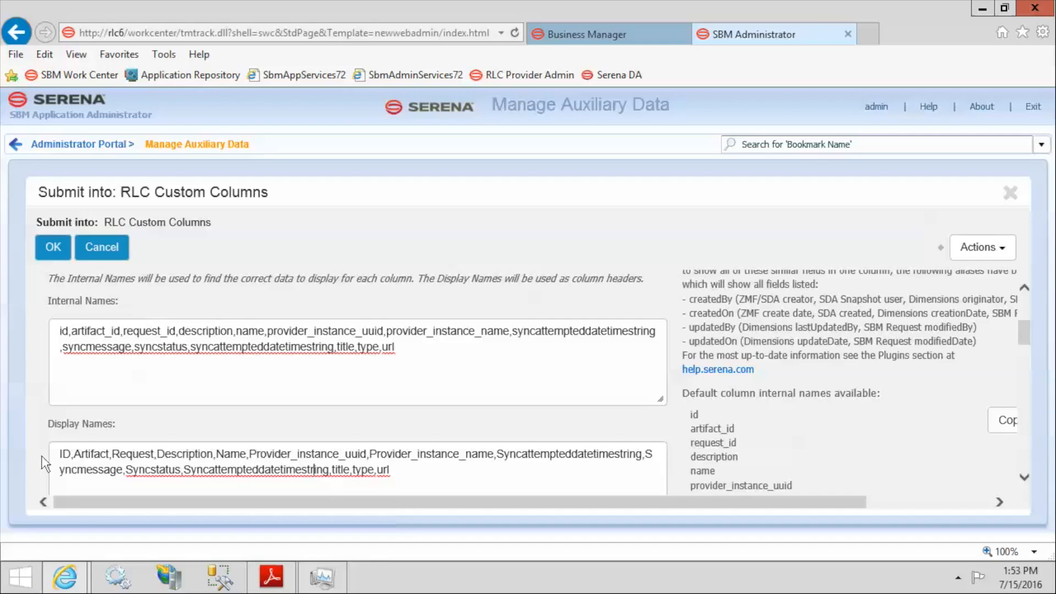
# Capitalize the display names Title and Type at the end of the Display Names list.
pyautogui.write('T')
pyautogui.press('Delete')
pyautogui.press('Right')
pyautogui.press('Right')
pyautogui.press('Right')
pyautogui.press('Right')
pyautogui.press('Right')
pyautogui.write('T')
# Capitalize the final display name as Url and submit the My Deployment Unit Columns item.
pyautogui.press('Right')
pyautogui.press('Right')
pyautogui.press('Right')
pyautogui.press('Right')
pyautogui.write('U')
pyautogui.press('Delete')
pyautogui.click(52, 248)
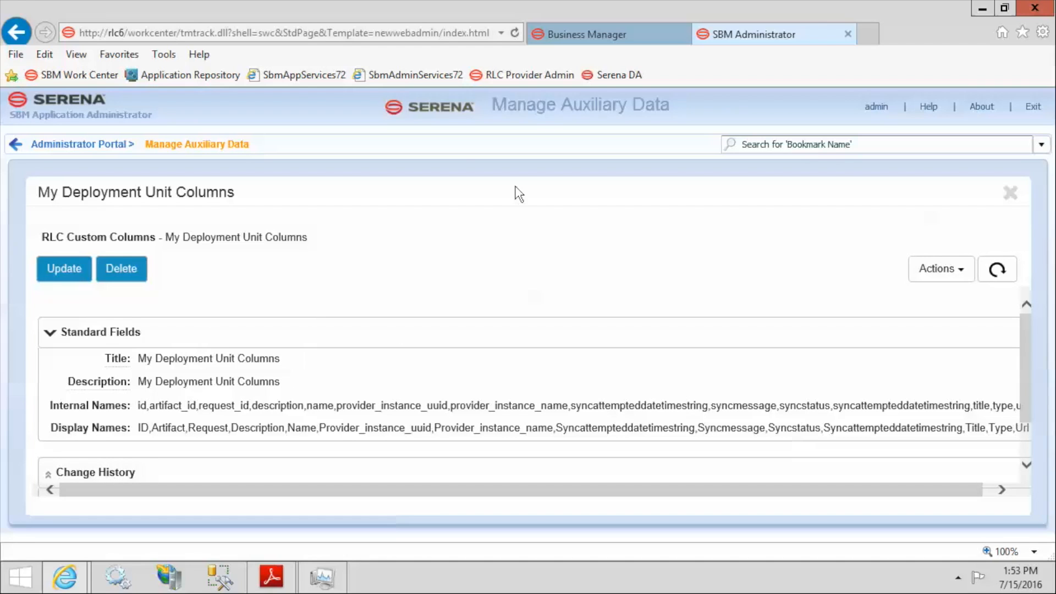
# Switch to Business Manager, open My Release Package for updating and expand its Options section.
pyautogui.click(635, 30)
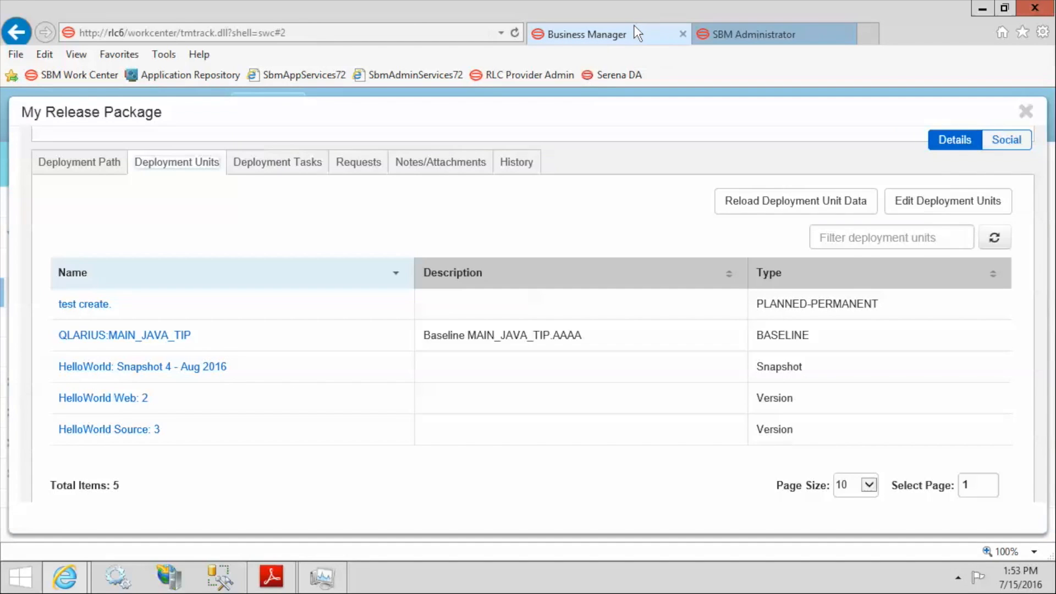
pyautogui.scroll(8, 618, 238)
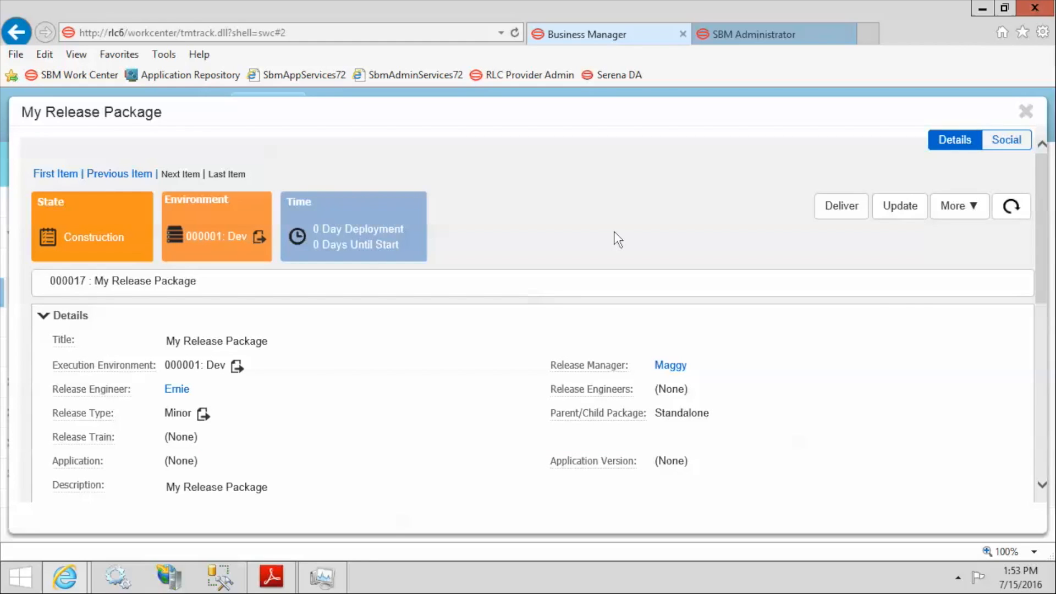
pyautogui.click(899, 208)
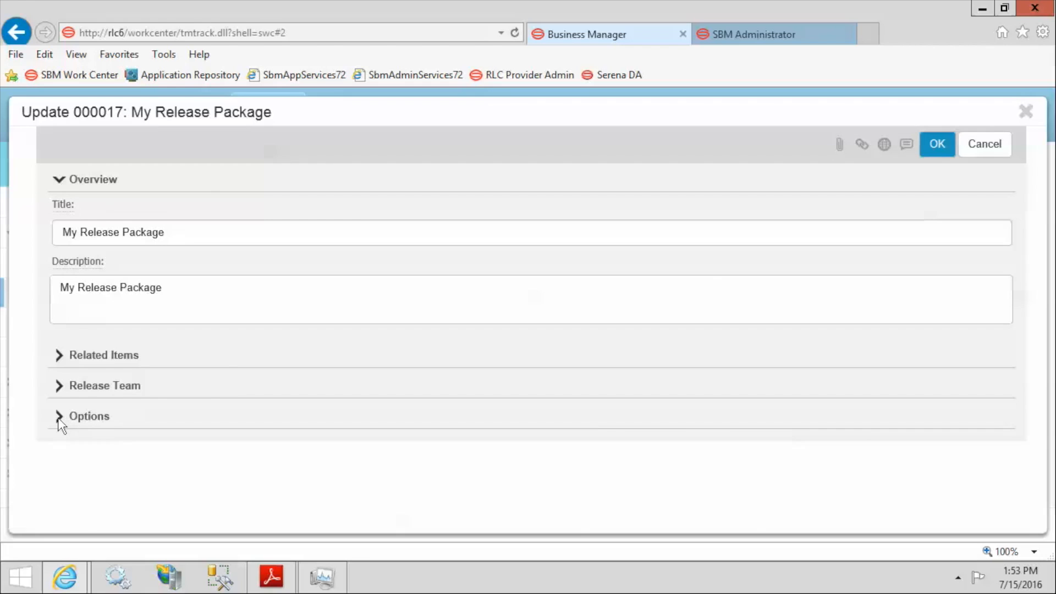
pyautogui.click(60, 418)
pyautogui.scroll(-3, 418, 398)
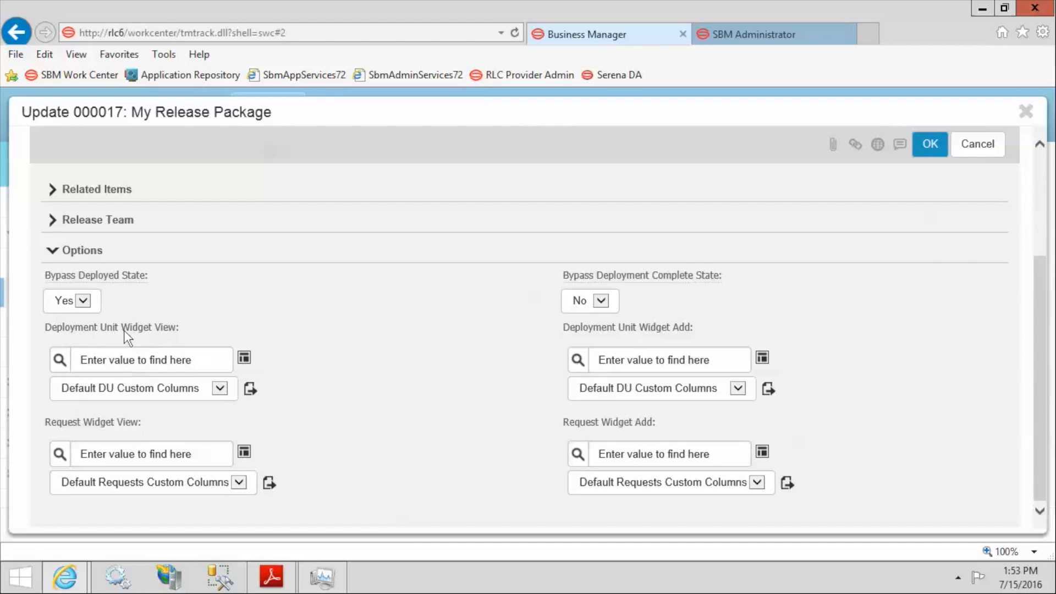
# Set the release package's Deployment Unit Widget View to My Deployment Unit Columns.
pyautogui.click(225, 391)
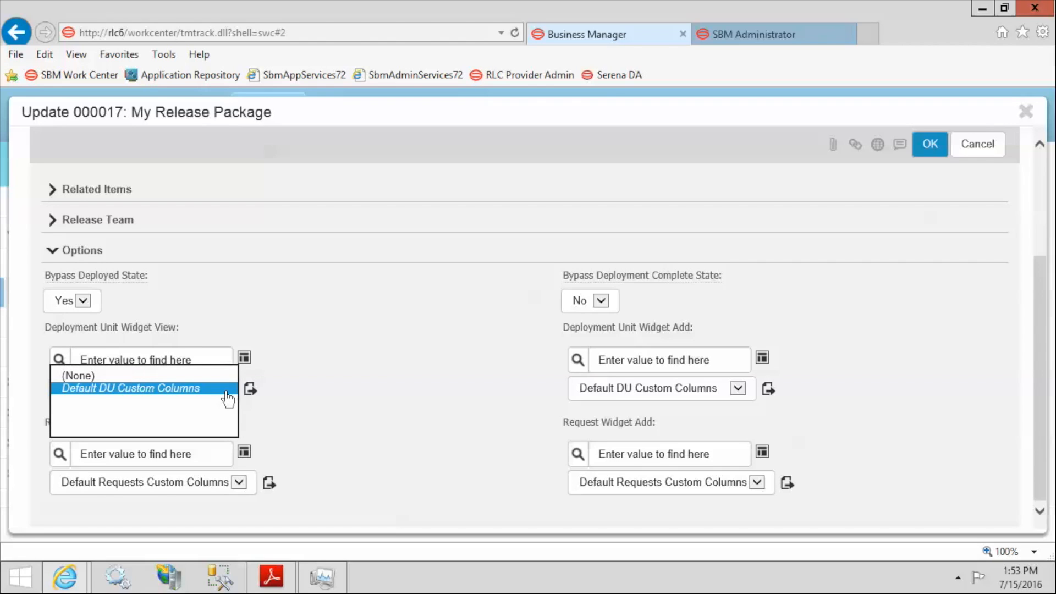
pyautogui.click(226, 391)
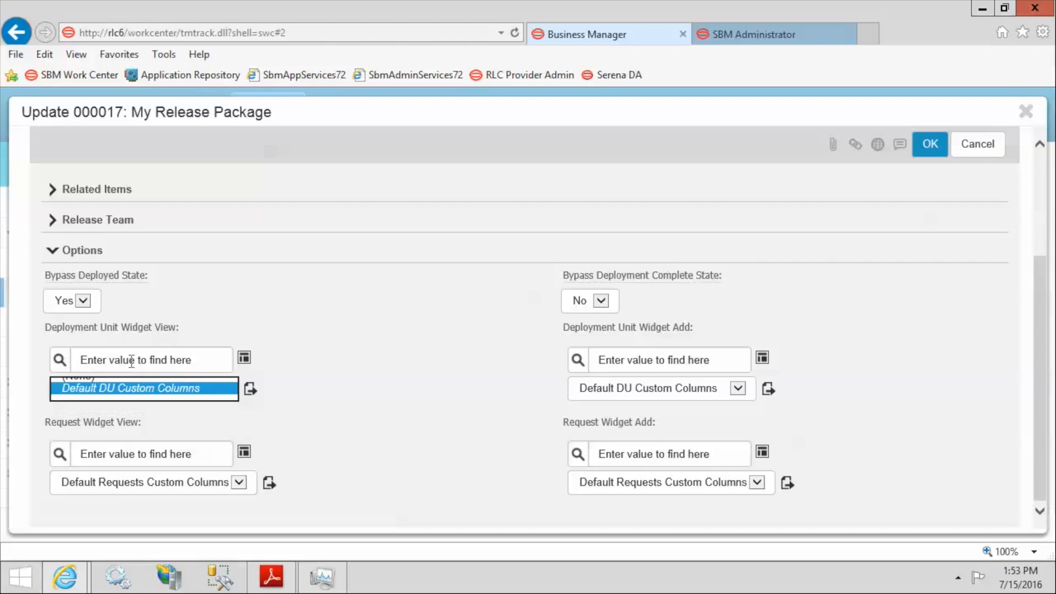
pyautogui.click(68, 363)
pyautogui.click(146, 391)
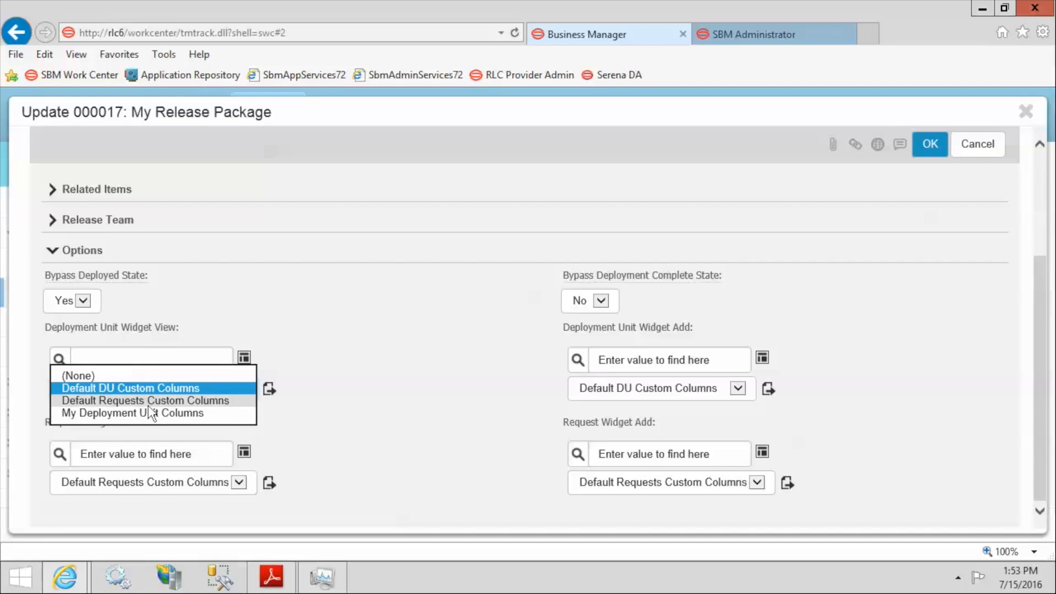
pyautogui.click(98, 413)
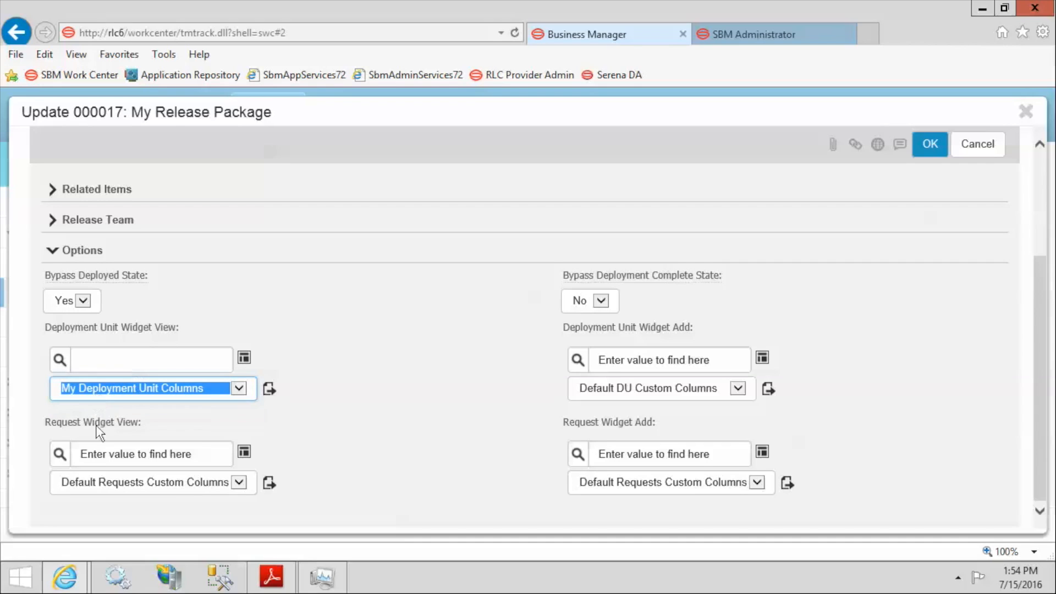
# Set Deployment Unit Widget Add to My Deployment Unit Columns and save the release package update.
pyautogui.moveTo(655, 328); pyautogui.dragTo(681, 325)
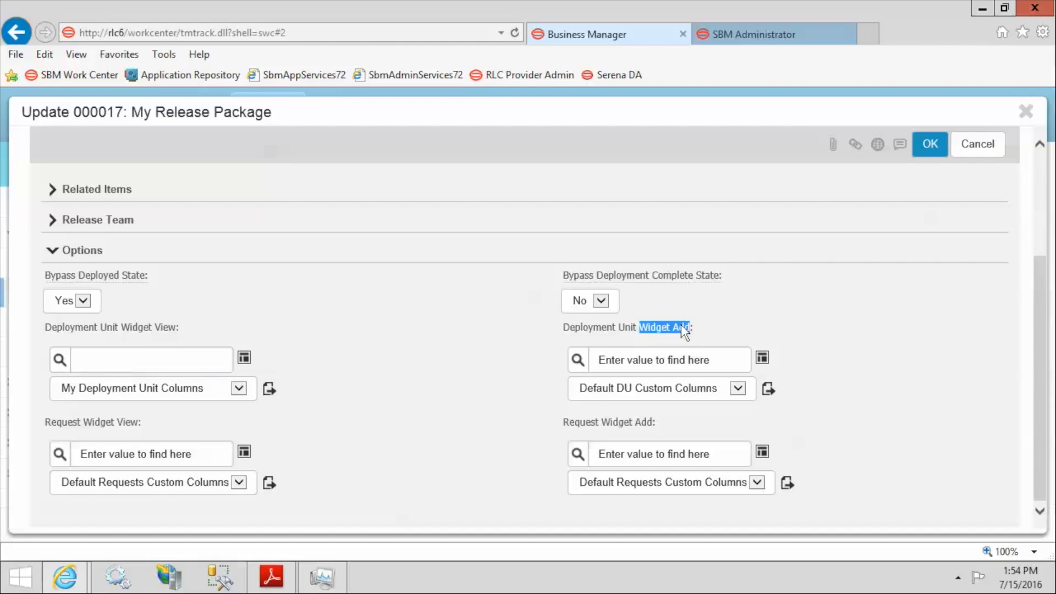
pyautogui.click(739, 389)
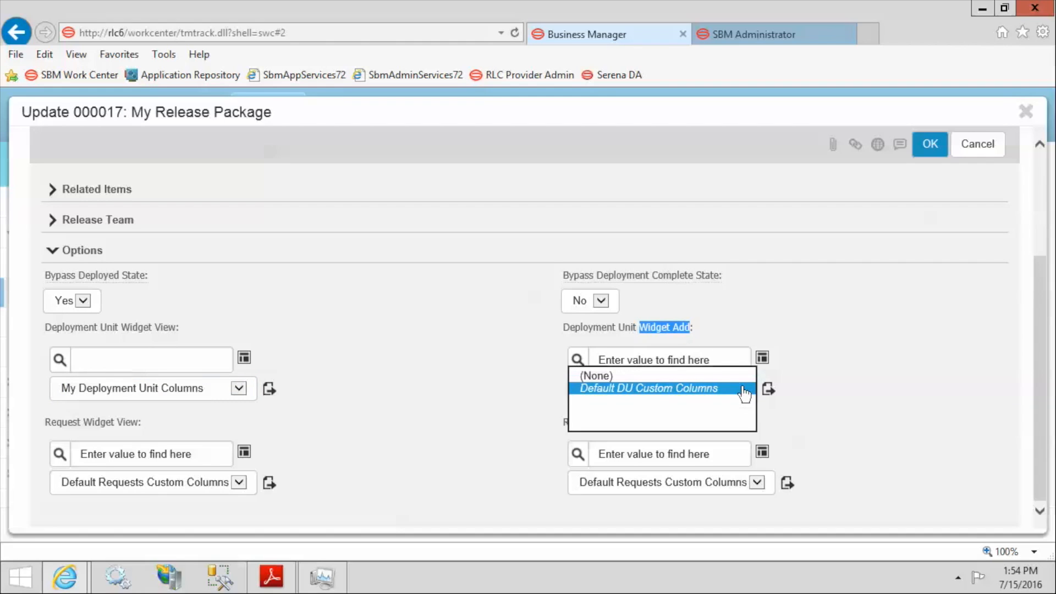
pyautogui.click(752, 393)
pyautogui.click(578, 360)
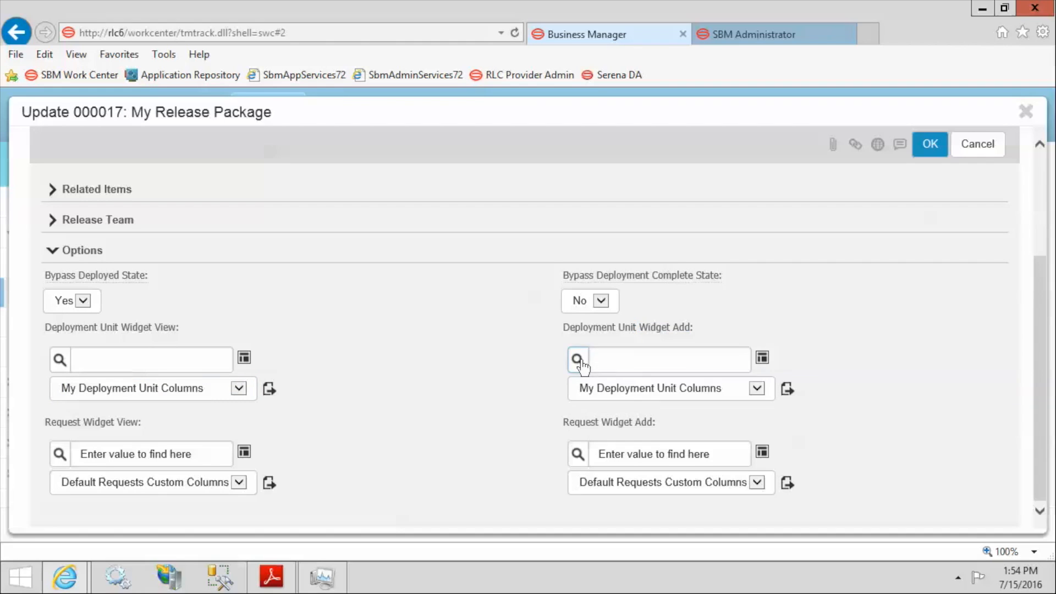
pyautogui.click(757, 390)
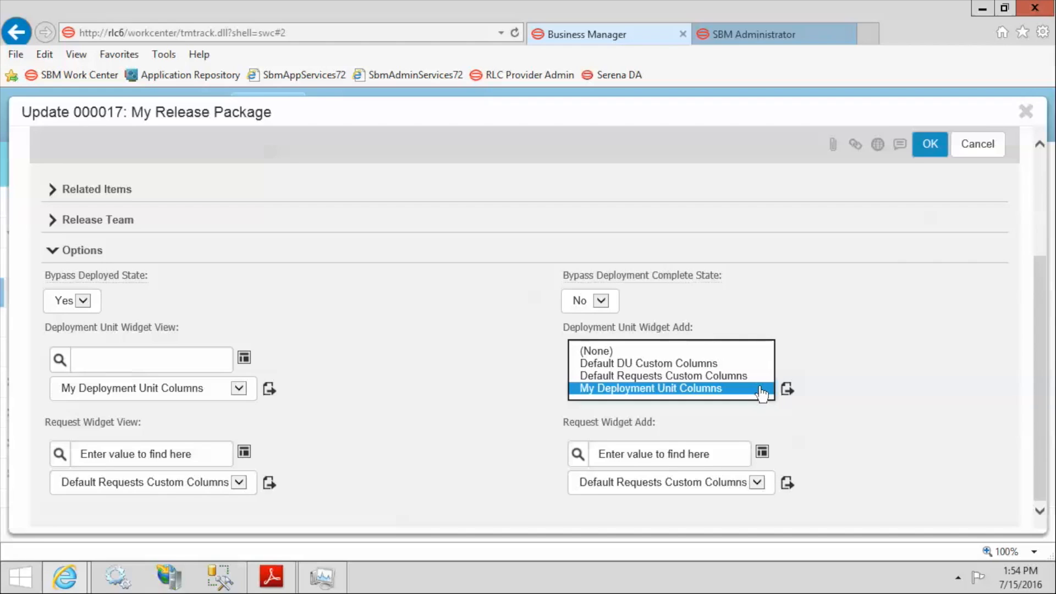
pyautogui.click(737, 389)
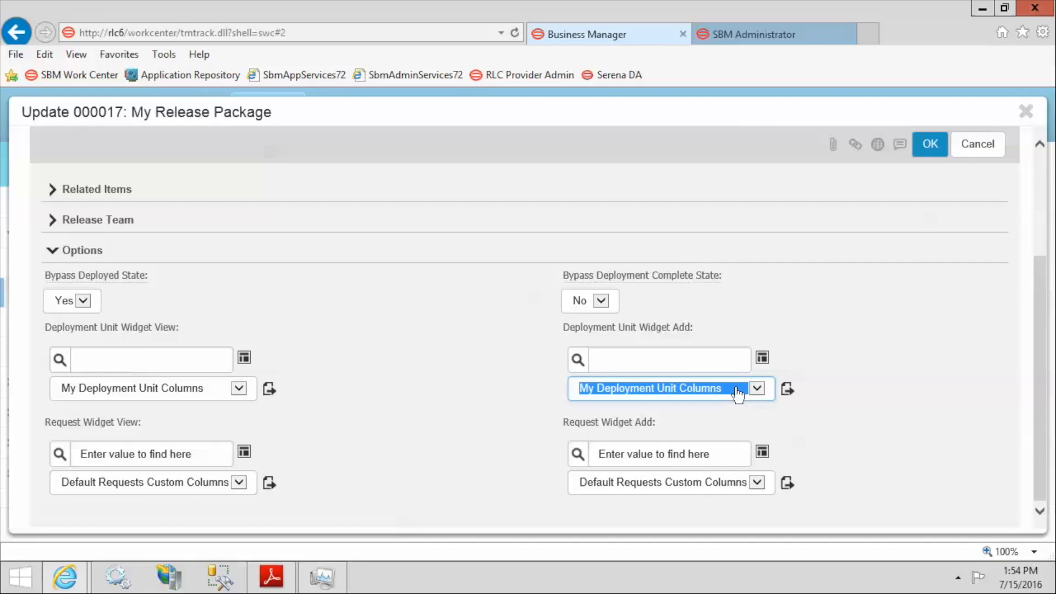
pyautogui.click(924, 144)
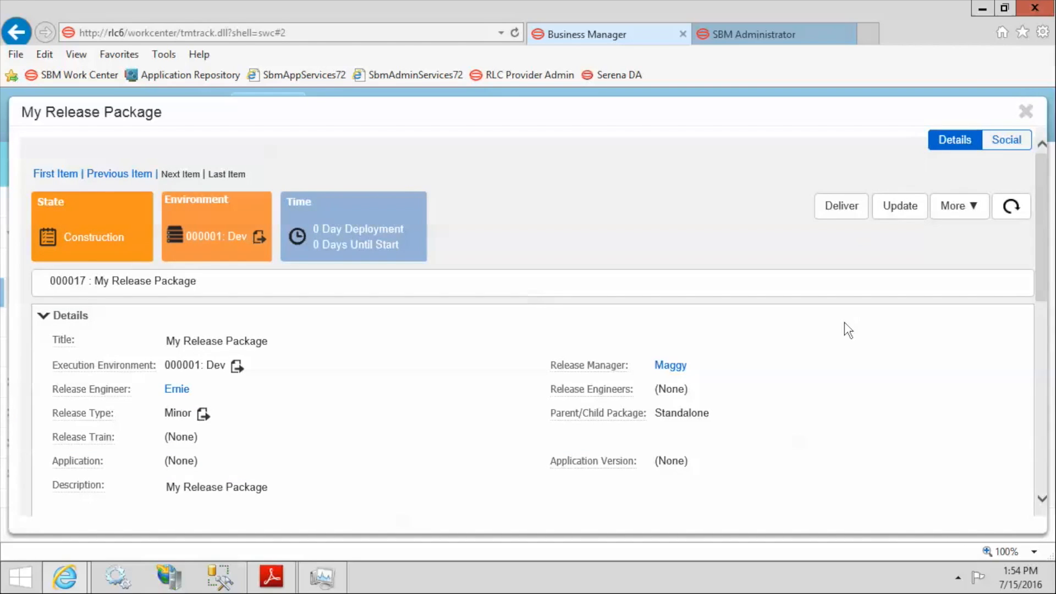
# Examine the custom columns across the full width of the release package's Deployment Units table.
pyautogui.scroll(-4, 843, 322)
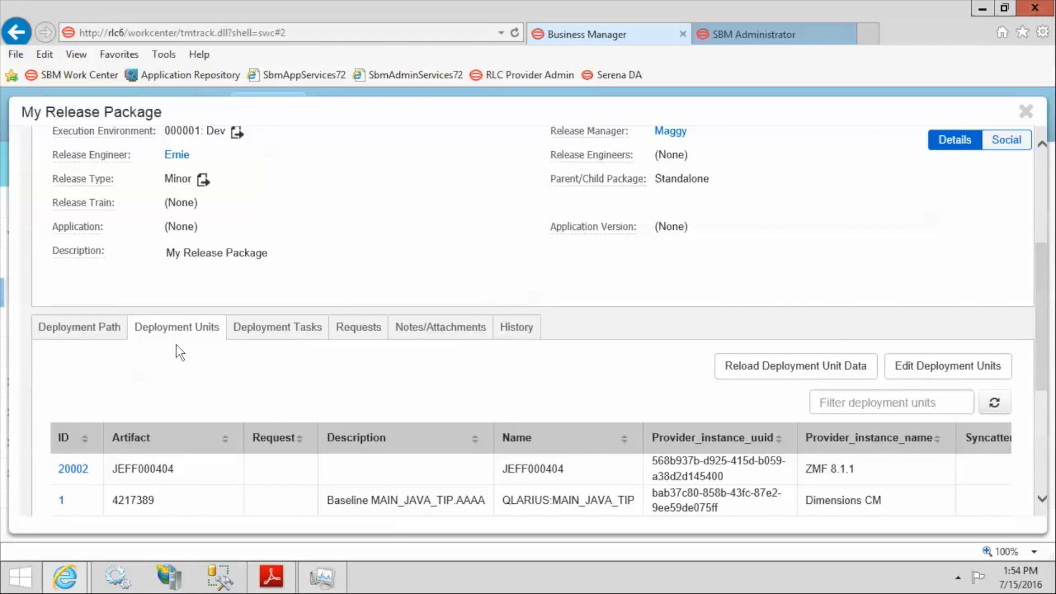
pyautogui.scroll(-4, 178, 352)
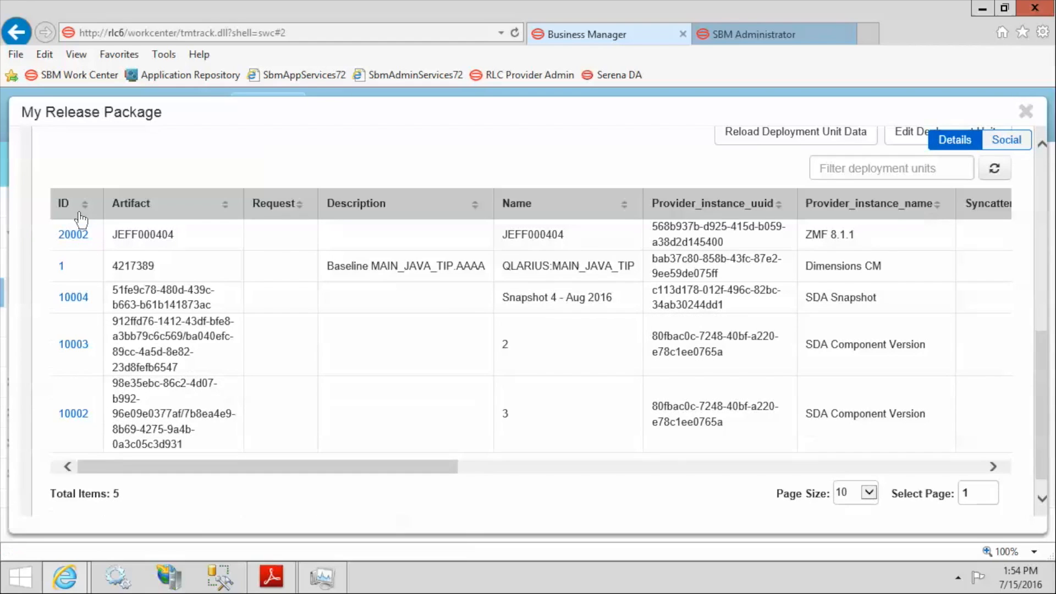
pyautogui.moveTo(261, 468); pyautogui.dragTo(141, 464)
pyautogui.click(417, 465)
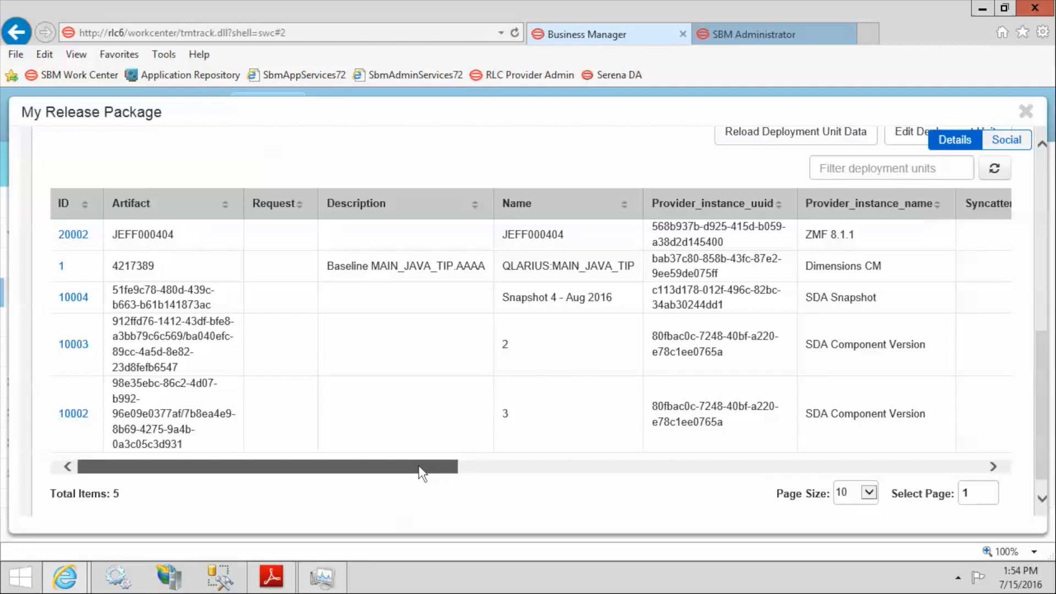
pyautogui.moveTo(434, 466); pyautogui.dragTo(672, 462)
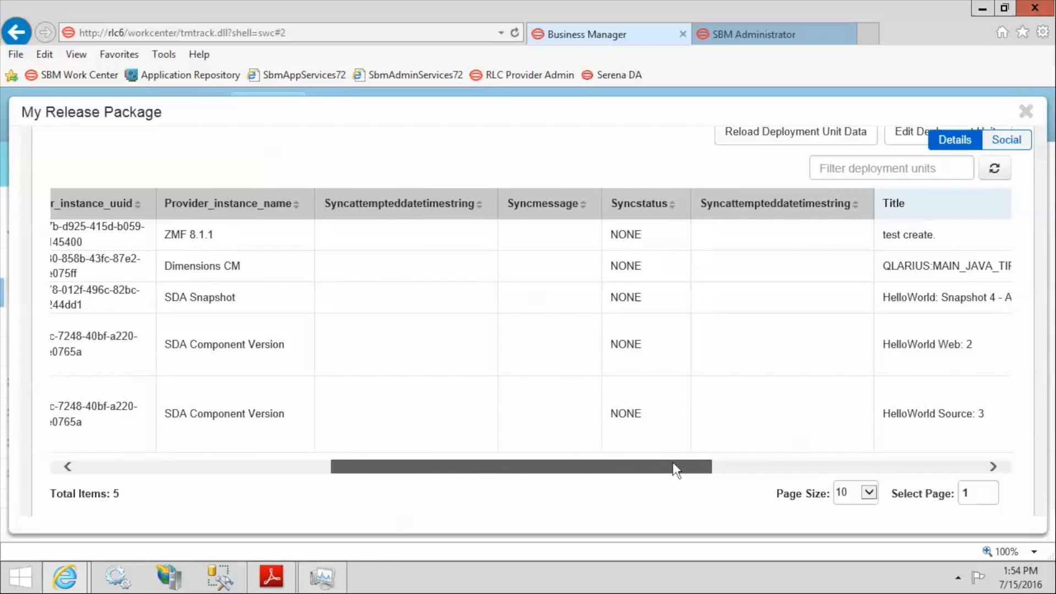
pyautogui.moveTo(672, 462); pyautogui.dragTo(322, 457)
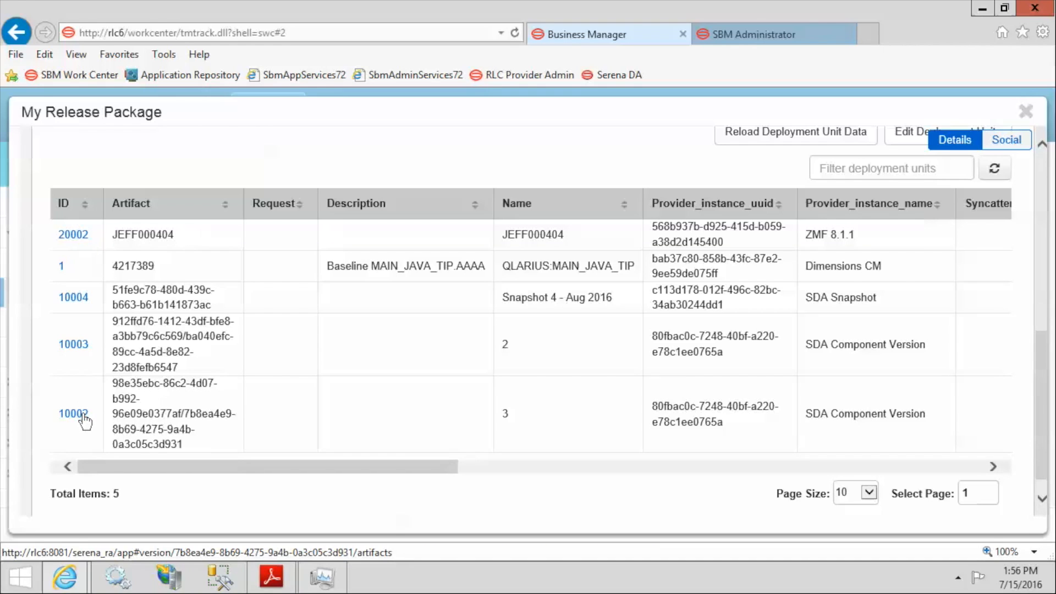
# Compare the columns of the release package's Requests list with those of its Deployment Units list.
pyautogui.scroll(6, 199, 410)
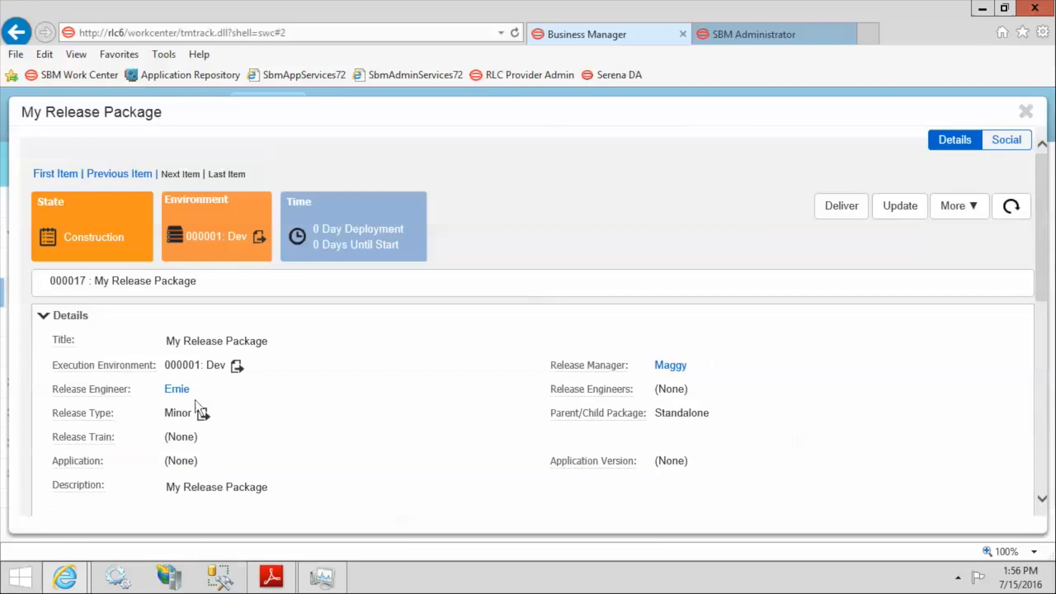
pyautogui.scroll(-4, 199, 410)
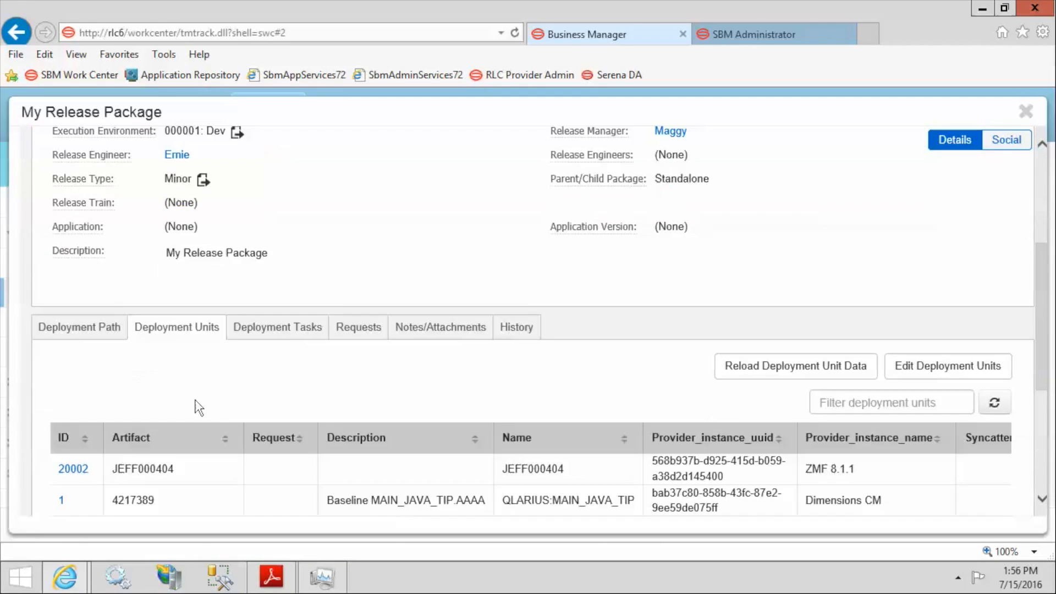
pyautogui.scroll(-1, 199, 408)
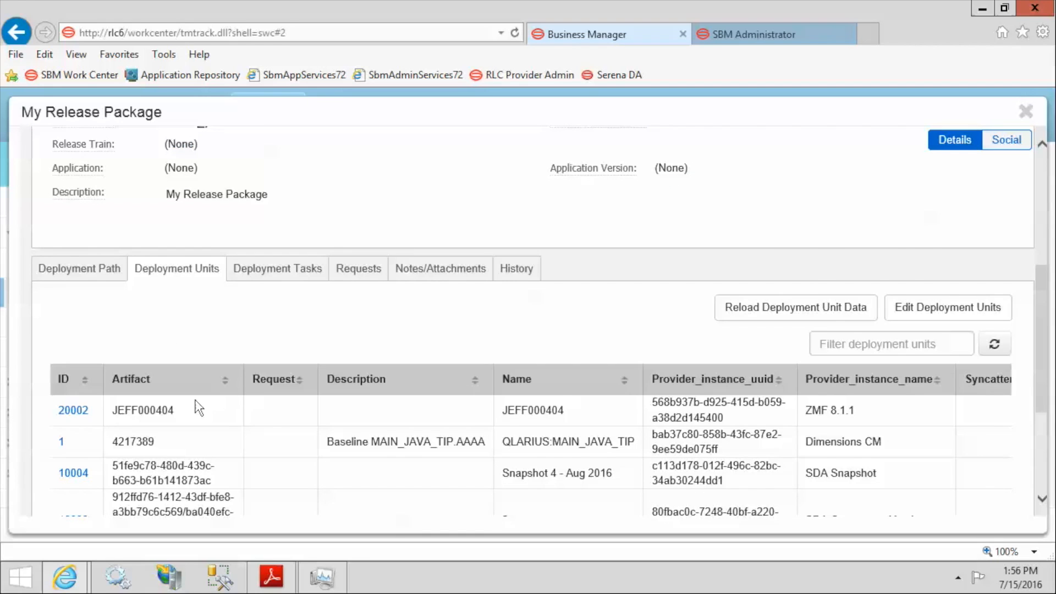
pyautogui.scroll(-1, 199, 409)
pyautogui.click(359, 216)
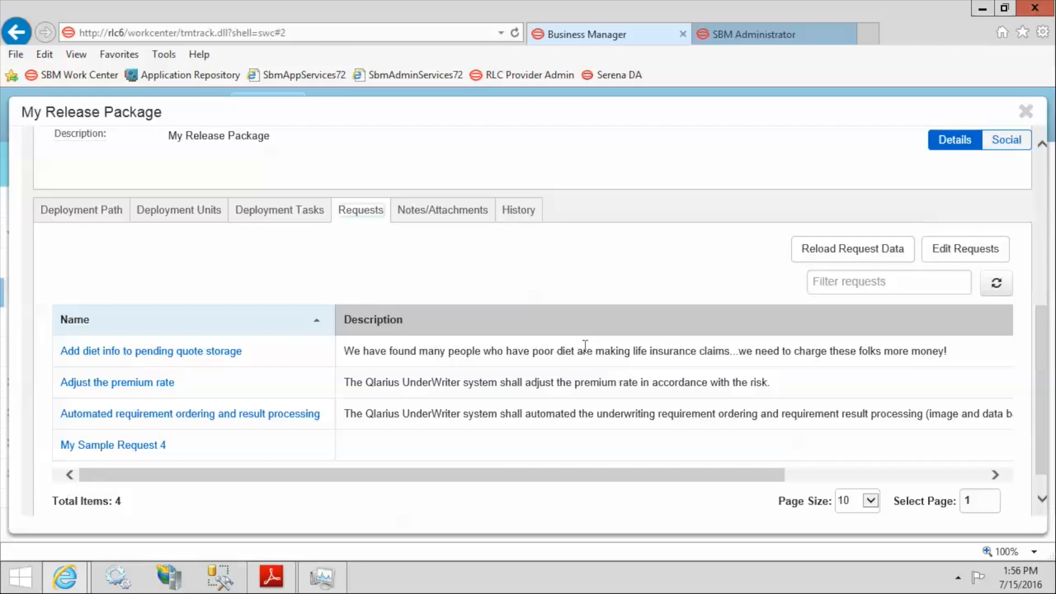
pyautogui.click(167, 205)
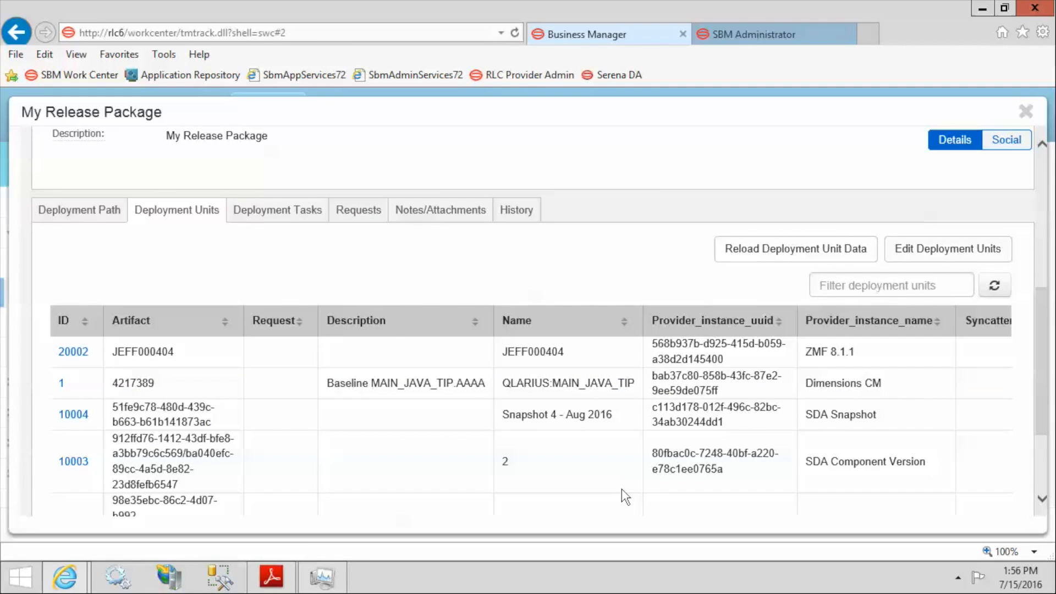
pyautogui.scroll(7, 622, 489)
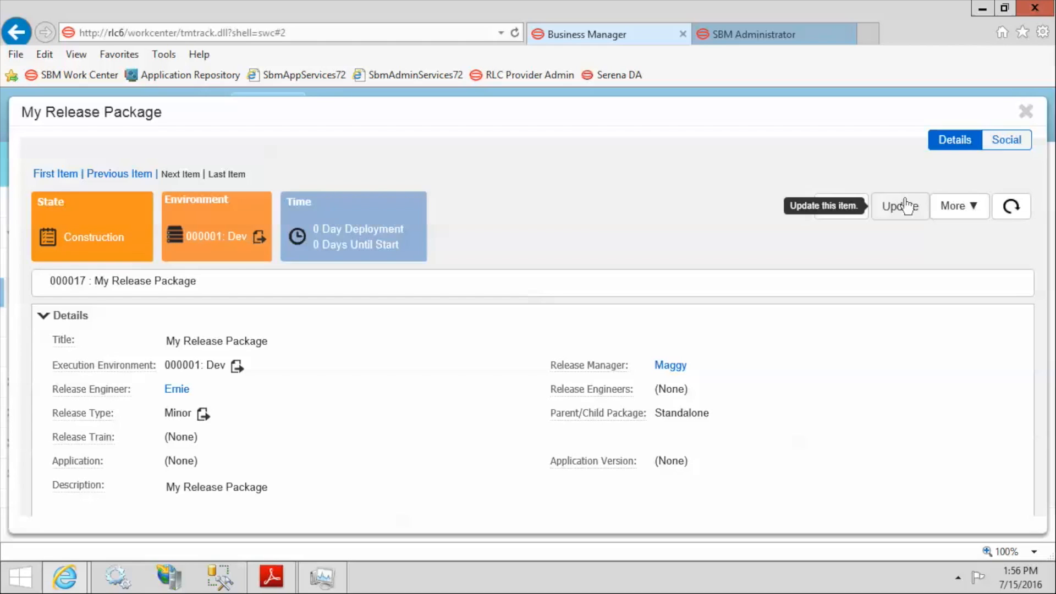
# Switch to SBM Administrator and list the projects of the Release Package application under RLC - Release Package.
pyautogui.click(810, 40)
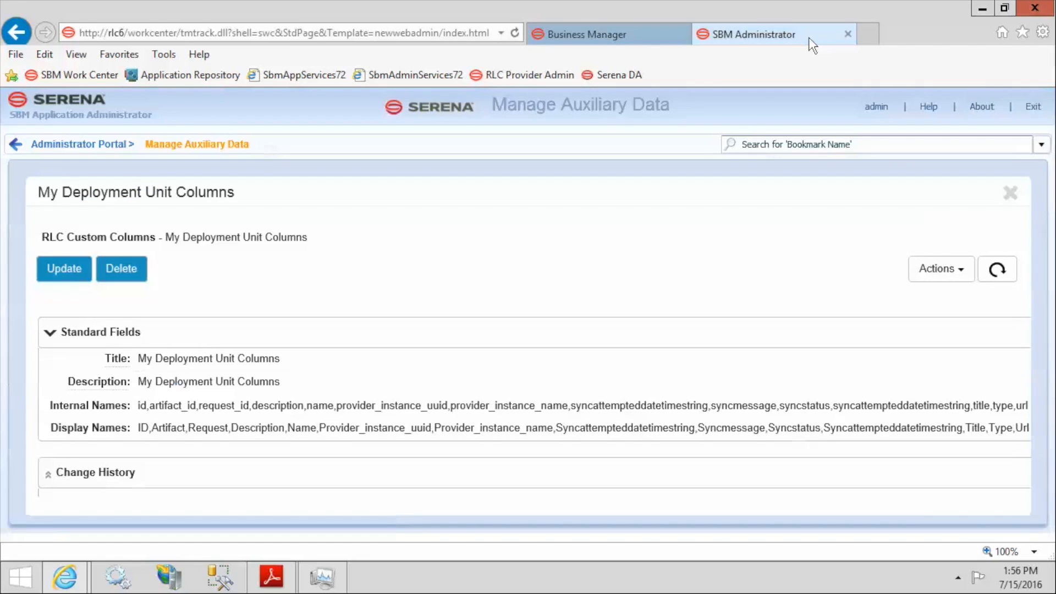
pyautogui.click(77, 144)
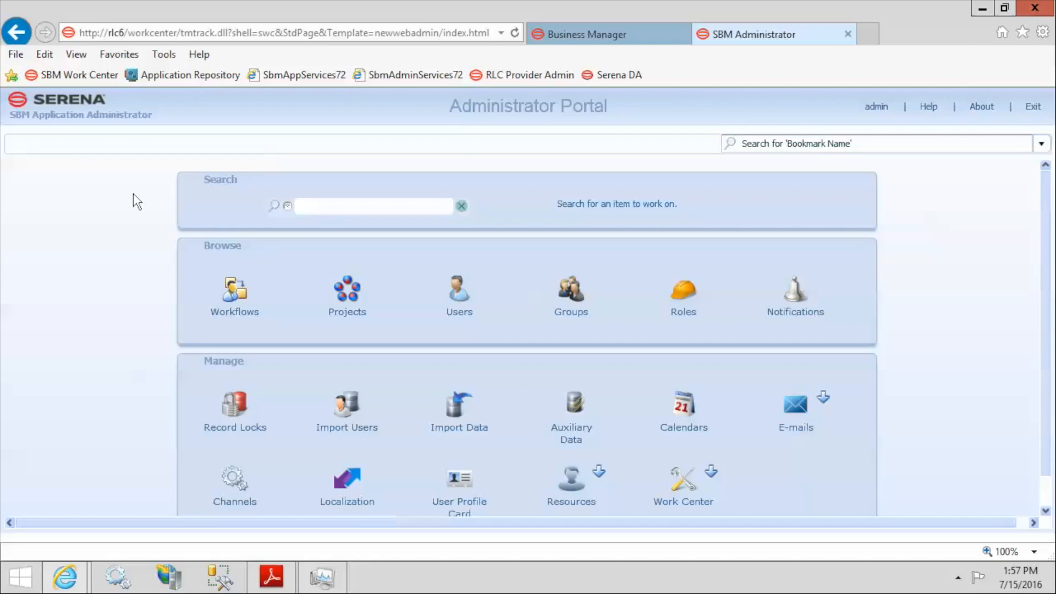
pyautogui.click(349, 286)
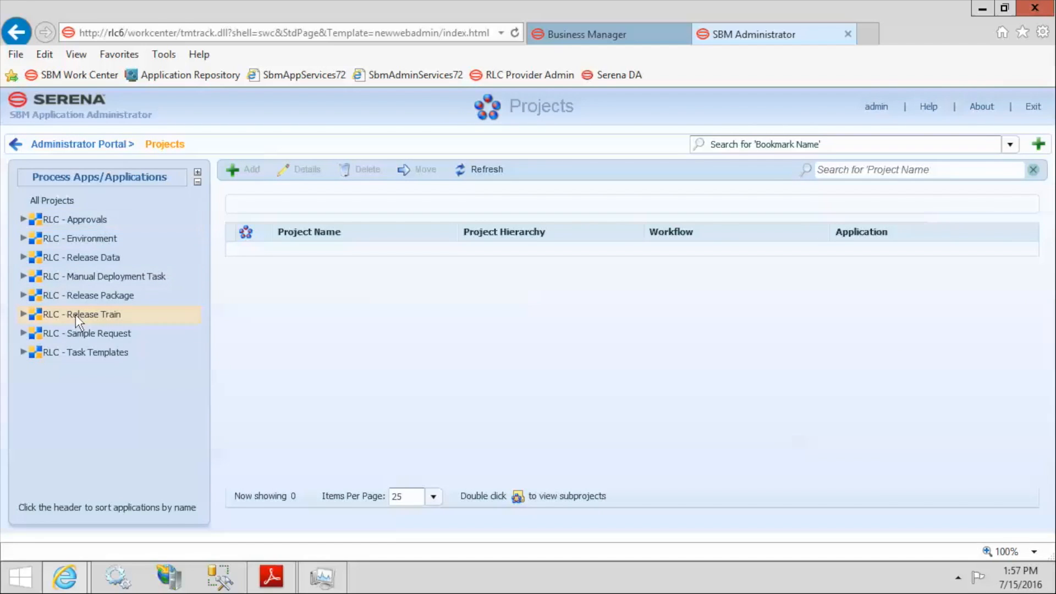
pyautogui.click(23, 295)
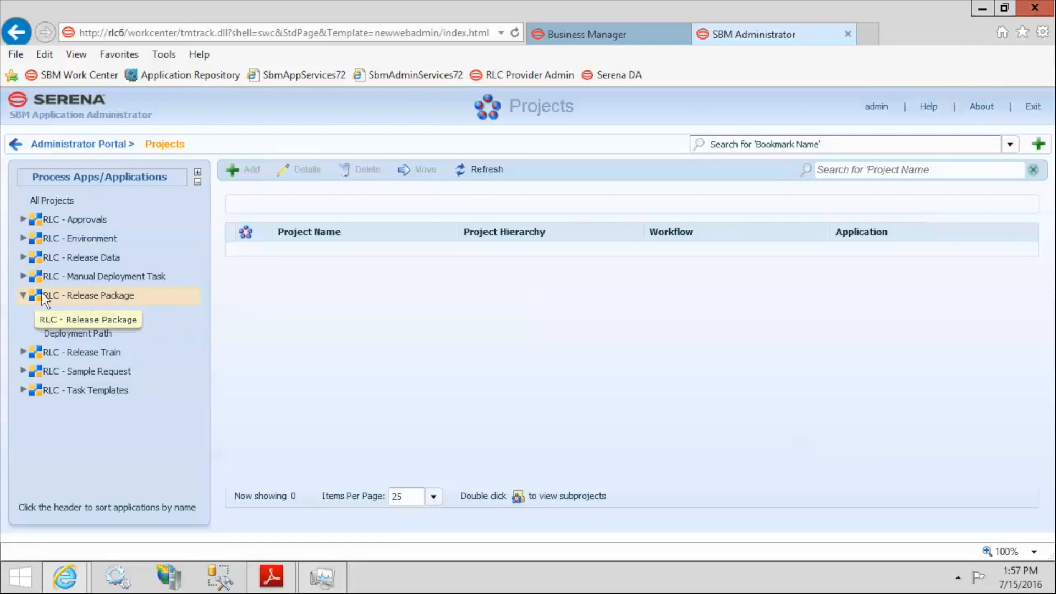
pyautogui.click(81, 315)
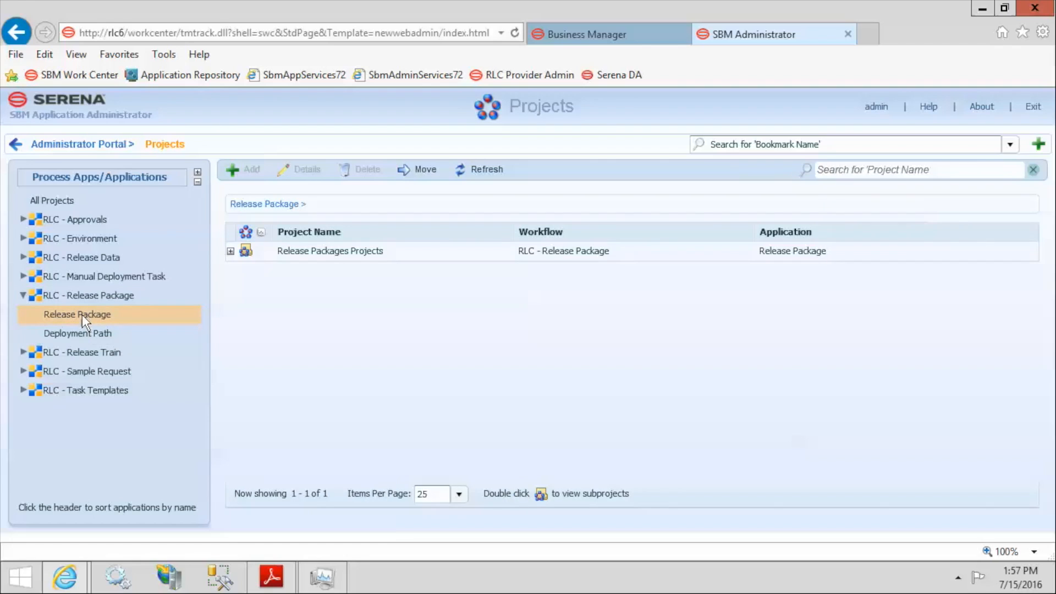
# Open the details of the Release Packages project under Release Packages Projects and show its states and transitions.
pyautogui.click(308, 252)
pyautogui.doubleClick(308, 252)
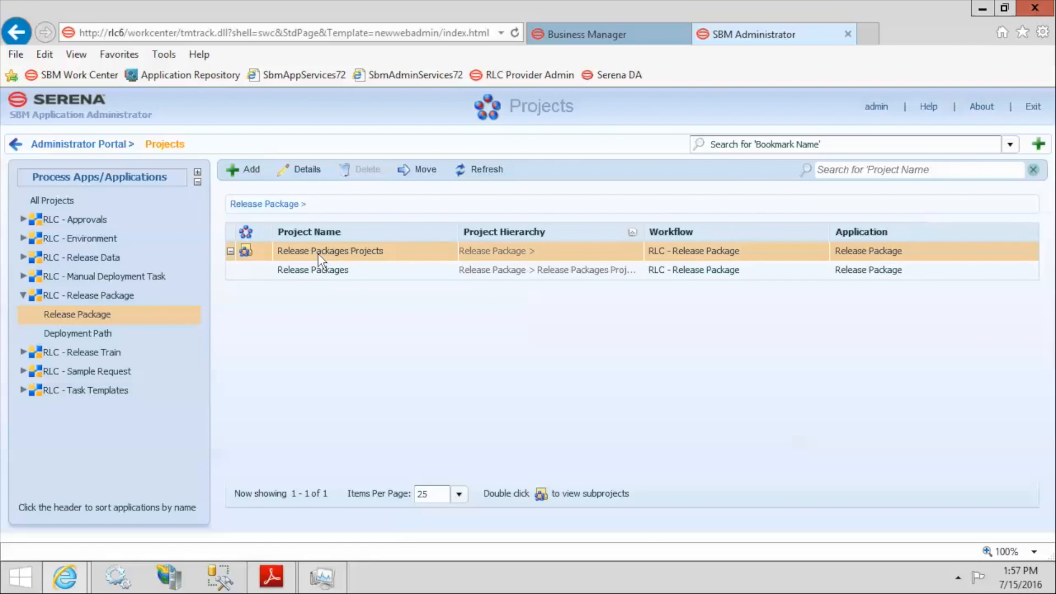
pyautogui.click(321, 271)
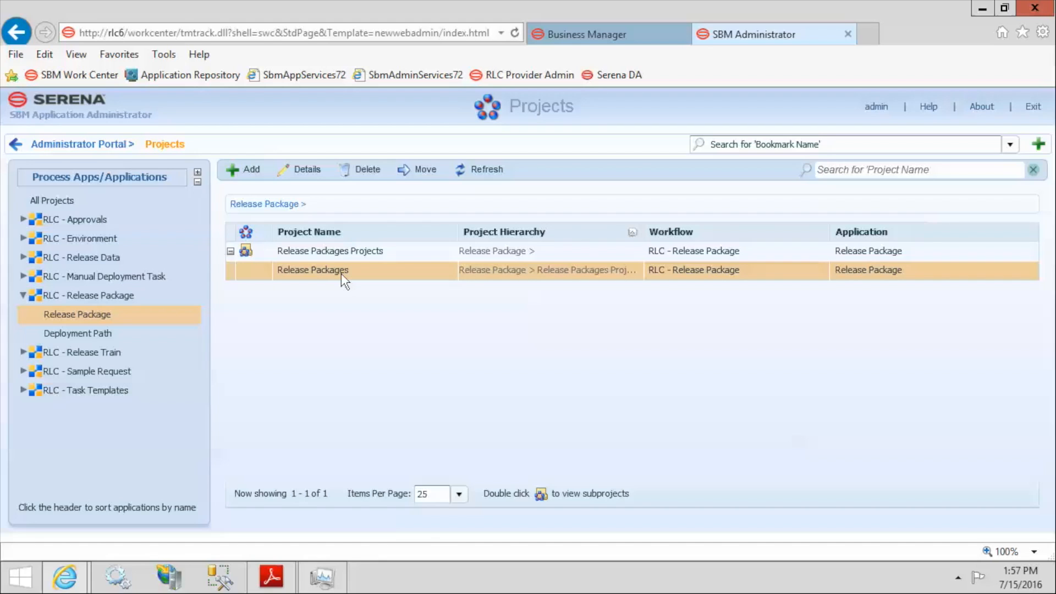
pyautogui.click(307, 170)
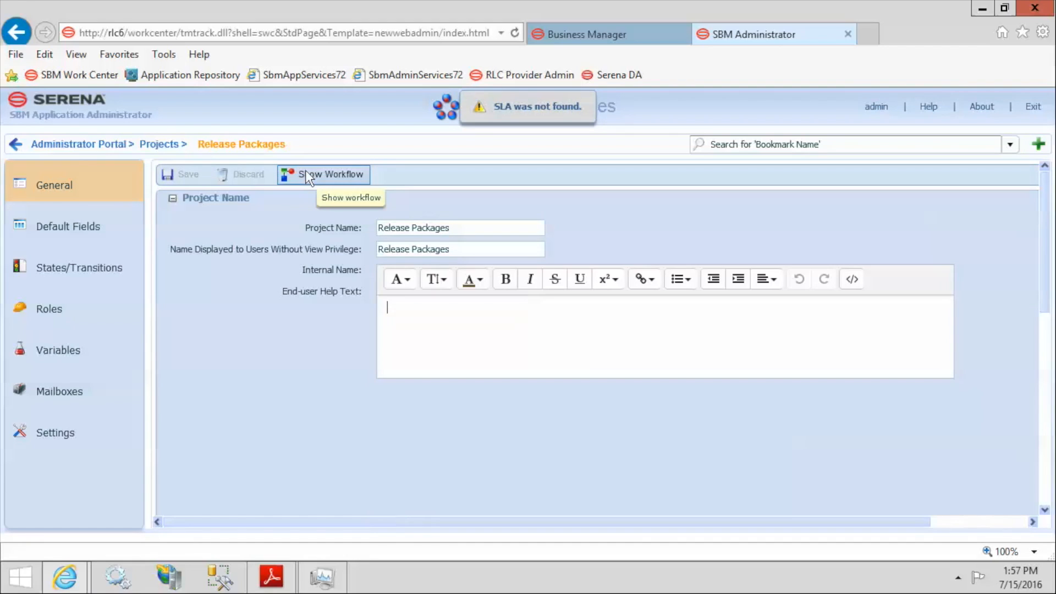
pyautogui.click(92, 267)
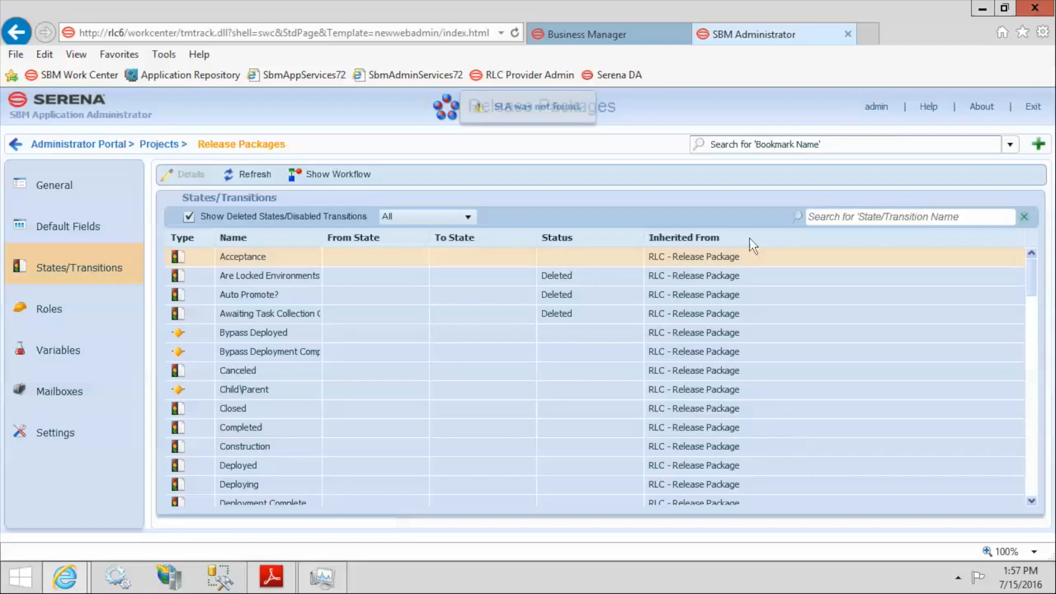
# Search the Release Packages states and transitions for "submit" and open the Submit transition's list of fields.
pyautogui.click(825, 216)
pyautogui.write('submit')
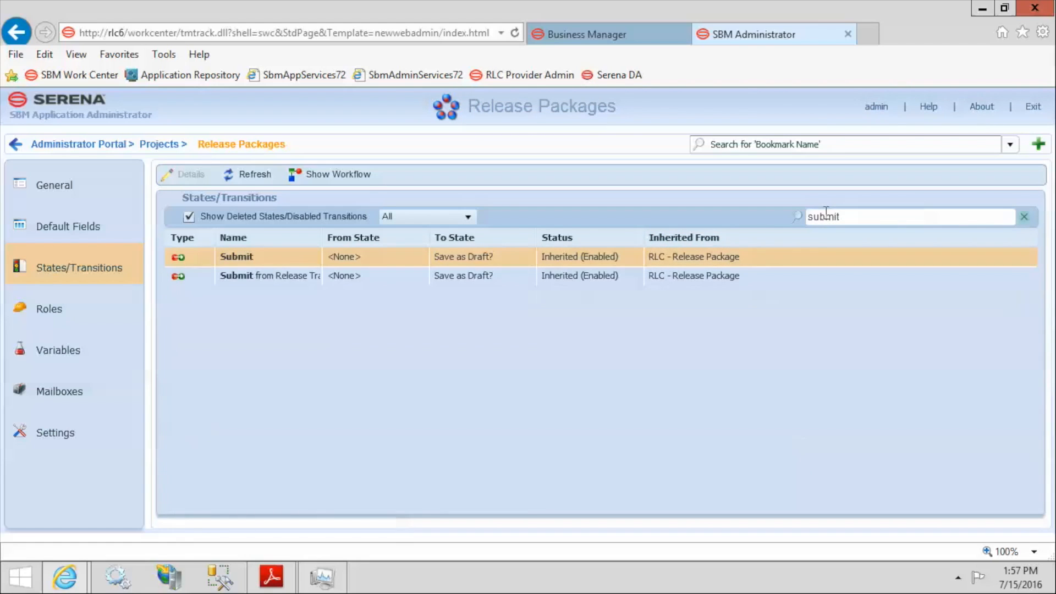
pyautogui.click(278, 256)
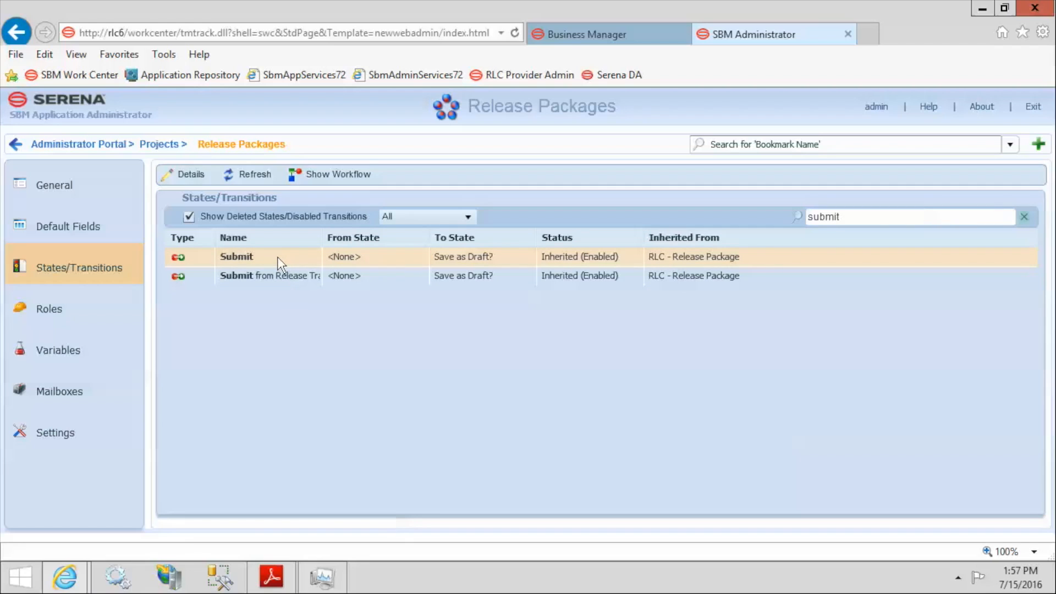
pyautogui.click(190, 170)
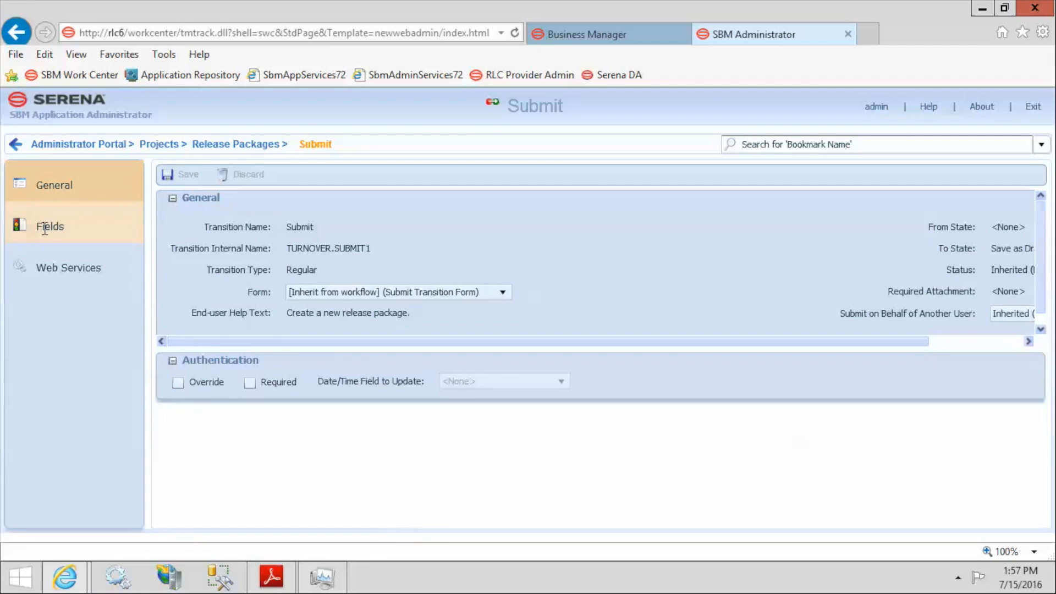
pyautogui.click(44, 228)
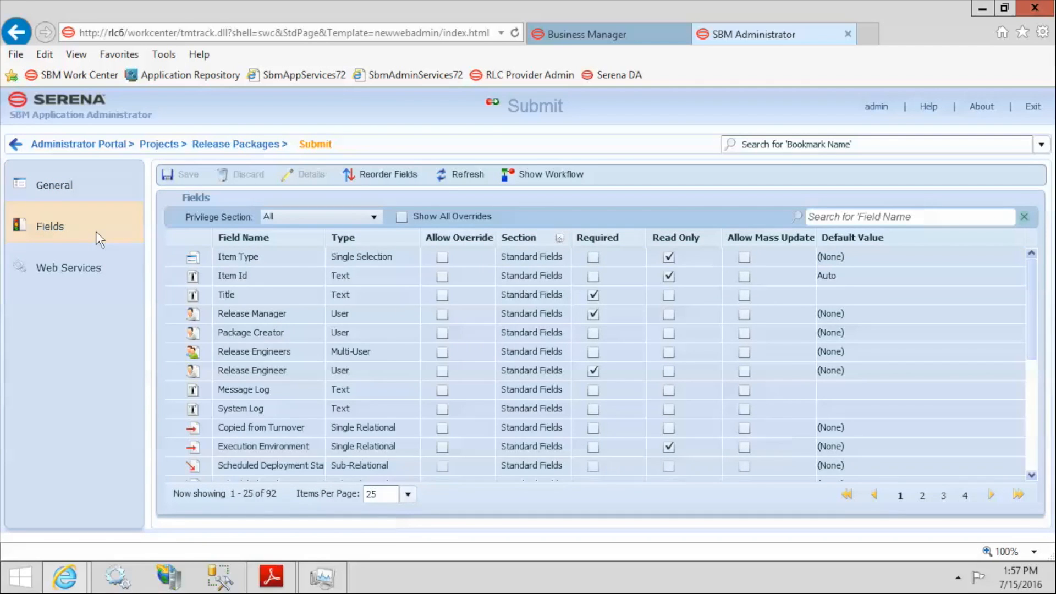
# Filter the Submit transition's fields by "widget", widen the Field Name column and sort the list by type.
pyautogui.click(903, 216)
pyautogui.write('widget')
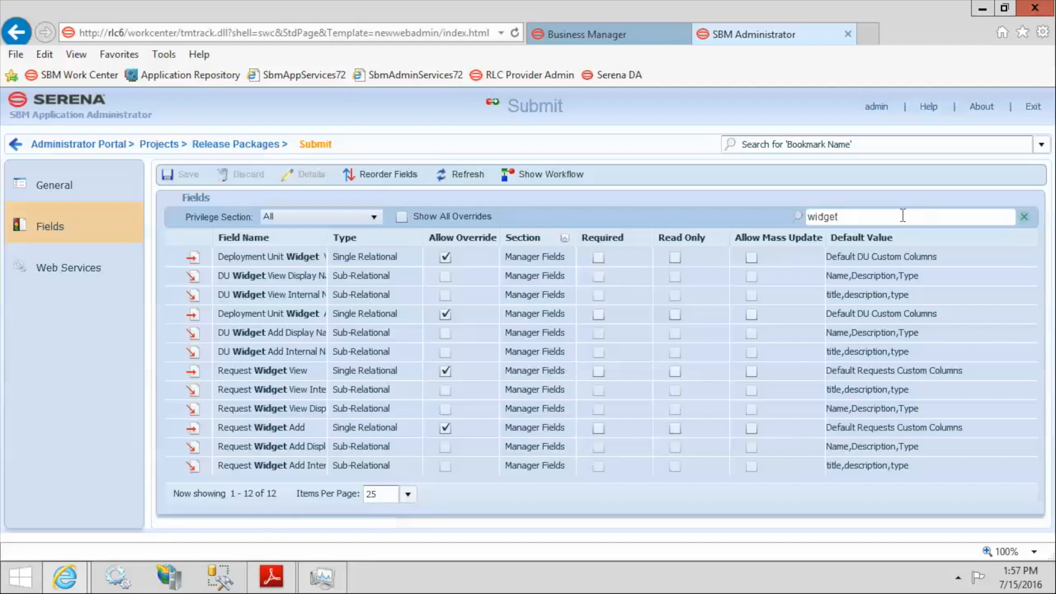
pyautogui.moveTo(329, 237); pyautogui.dragTo(382, 235)
pyautogui.click(414, 238)
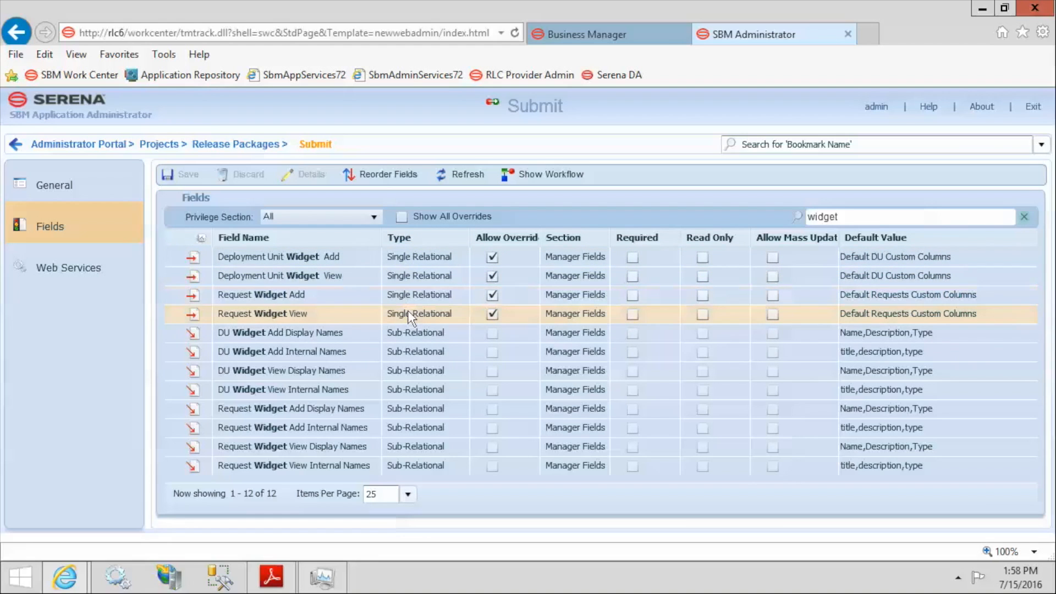
# Set the Submit transition's Deployment Unit Widget Add default value to My Deployment Unit Columns, save it and return to the field list.
pyautogui.click(251, 260)
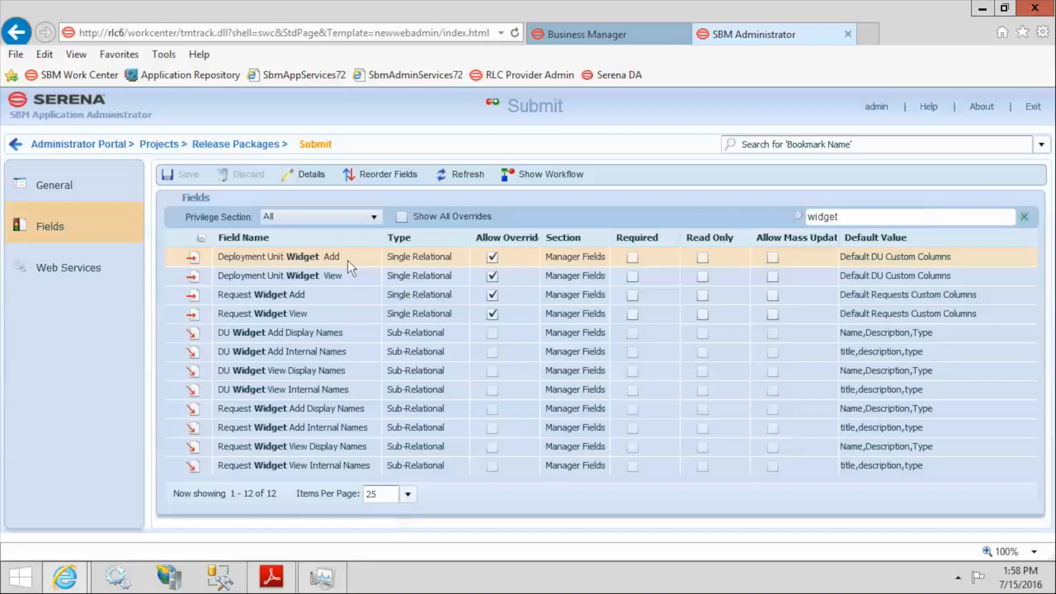
pyautogui.click(311, 174)
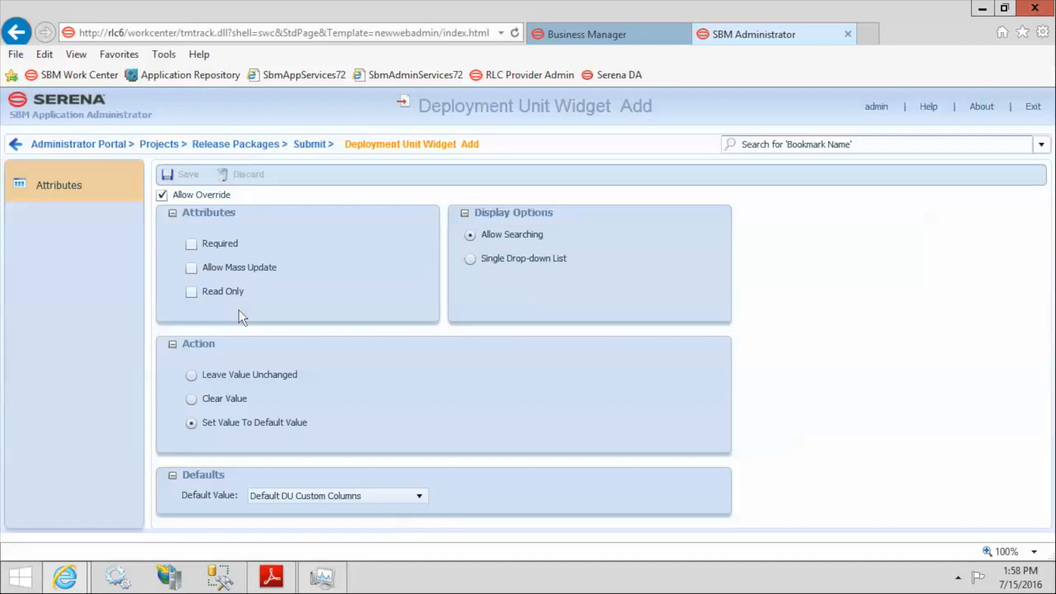
pyautogui.click(275, 497)
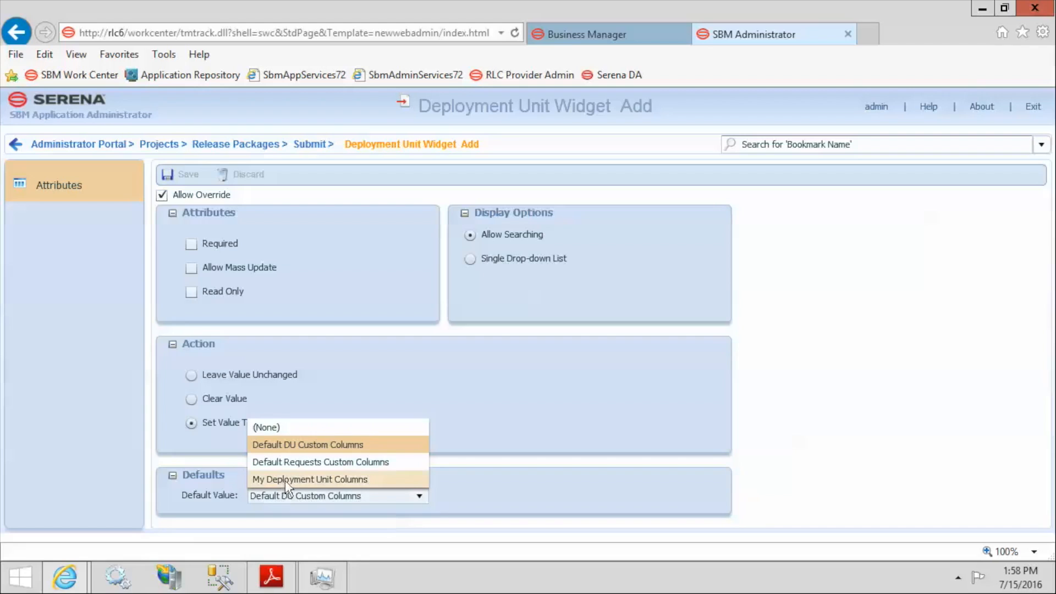
pyautogui.click(285, 479)
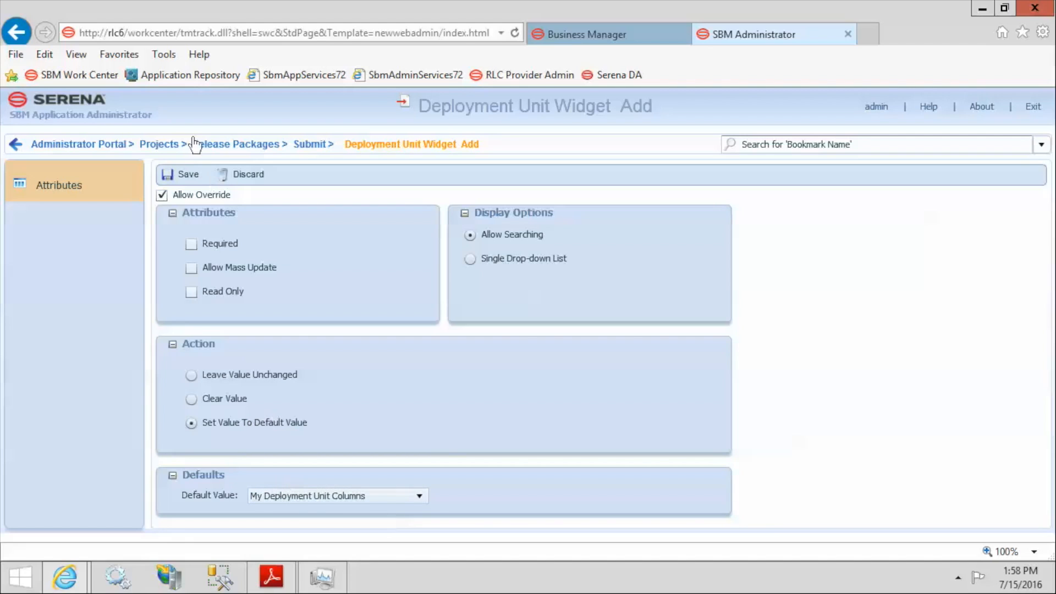
pyautogui.click(185, 177)
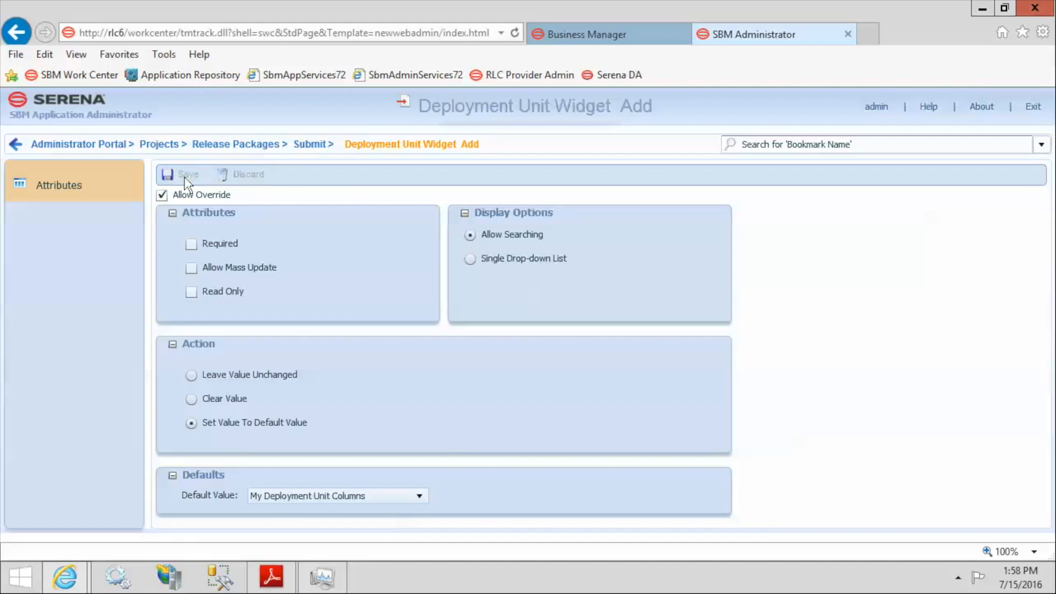
pyautogui.click(308, 144)
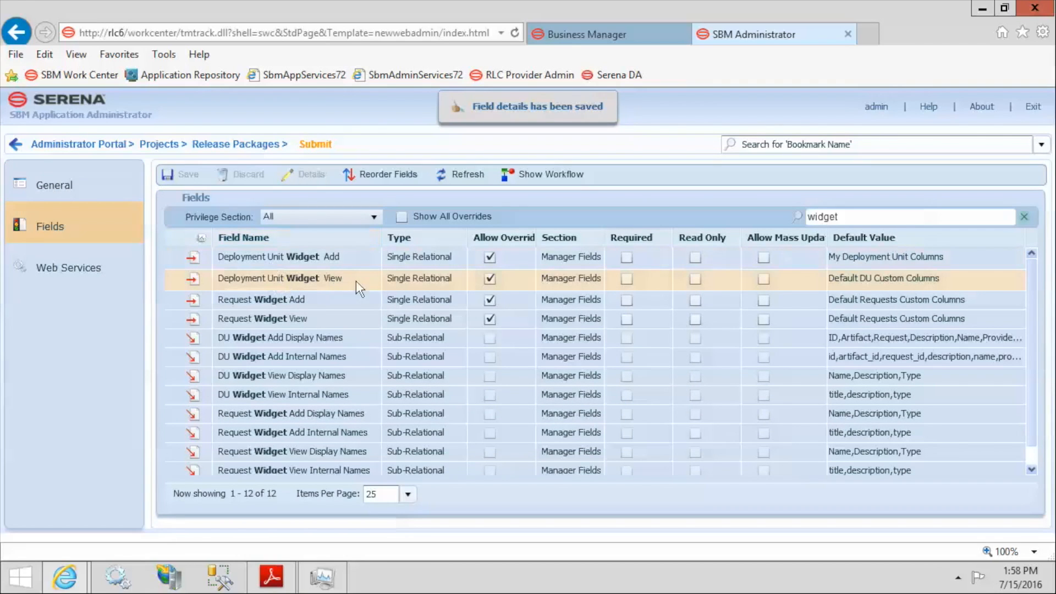
# Set the Submit transition's Deployment Unit Widget View default value to My Deployment Unit Columns, save it and return to the field list.
pyautogui.click(347, 279)
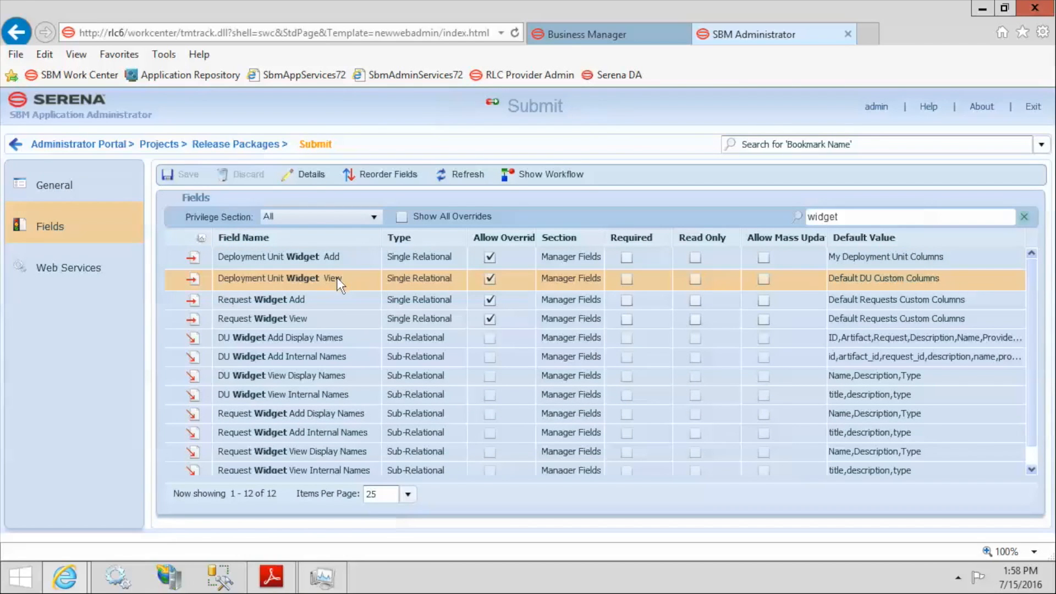
pyautogui.click(305, 174)
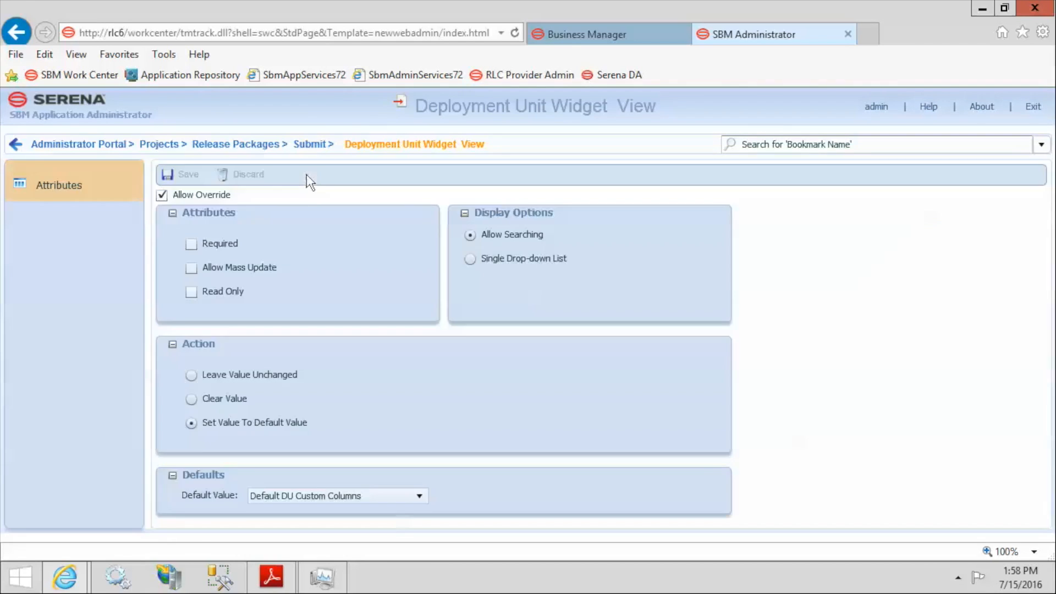
pyautogui.click(303, 495)
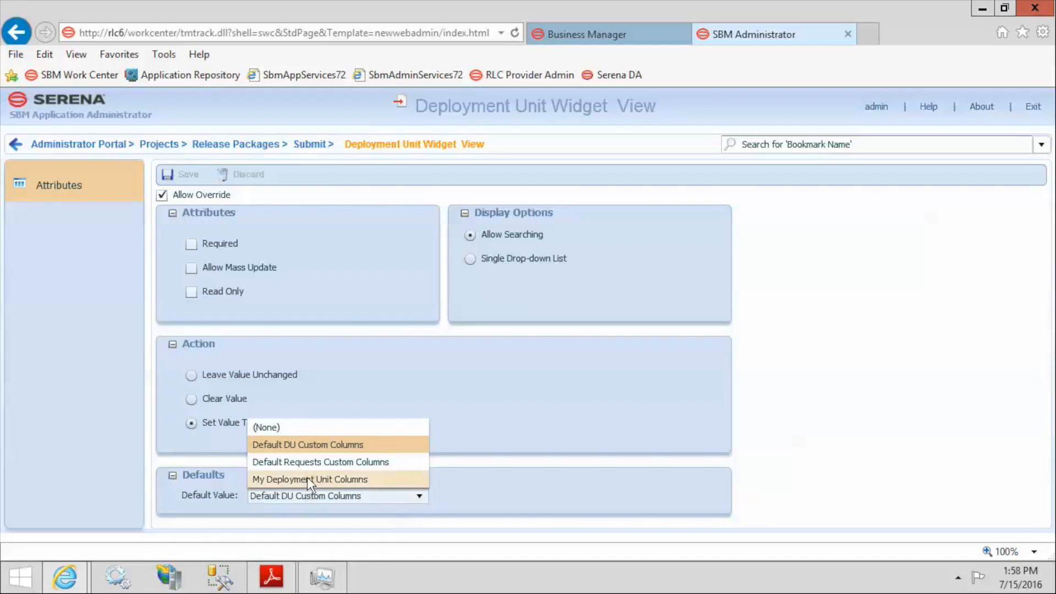
pyautogui.click(307, 478)
pyautogui.click(187, 173)
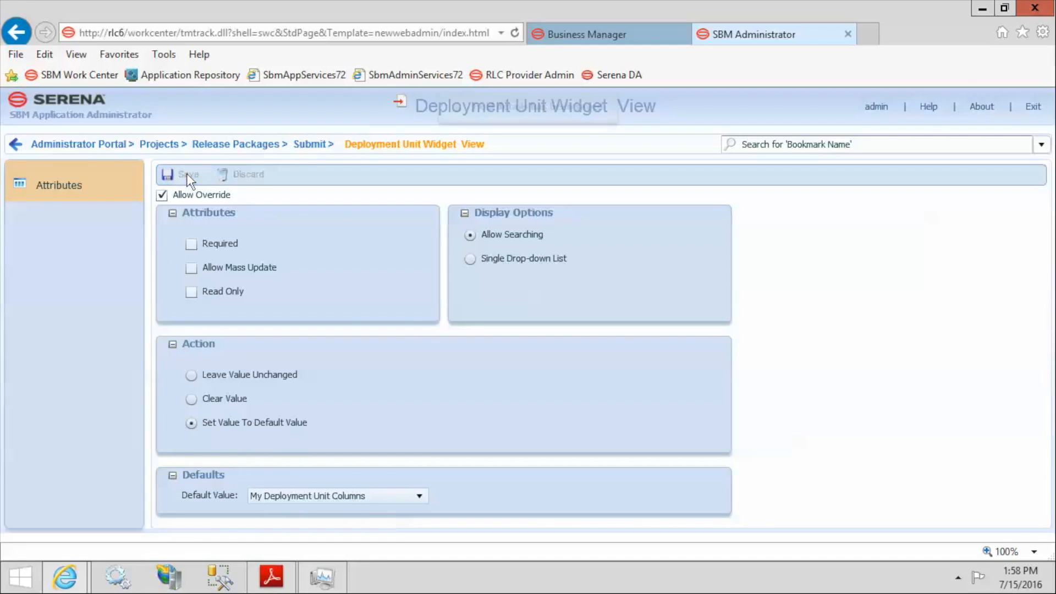
pyautogui.click(311, 144)
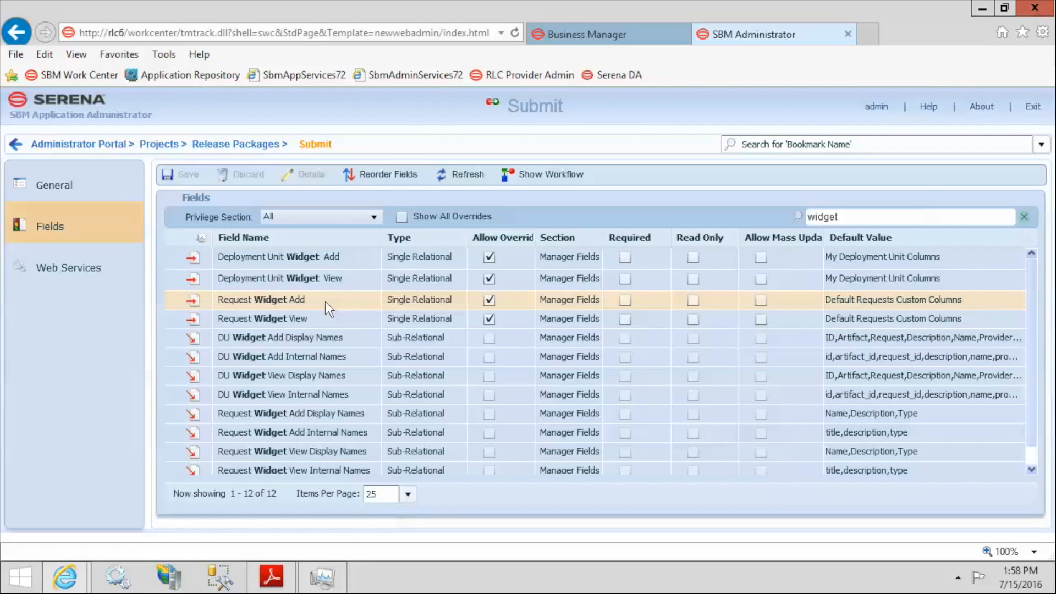
# Go back to the Release Packages transitions and open the list of fields for Submit from Release Train.
pyautogui.click(250, 145)
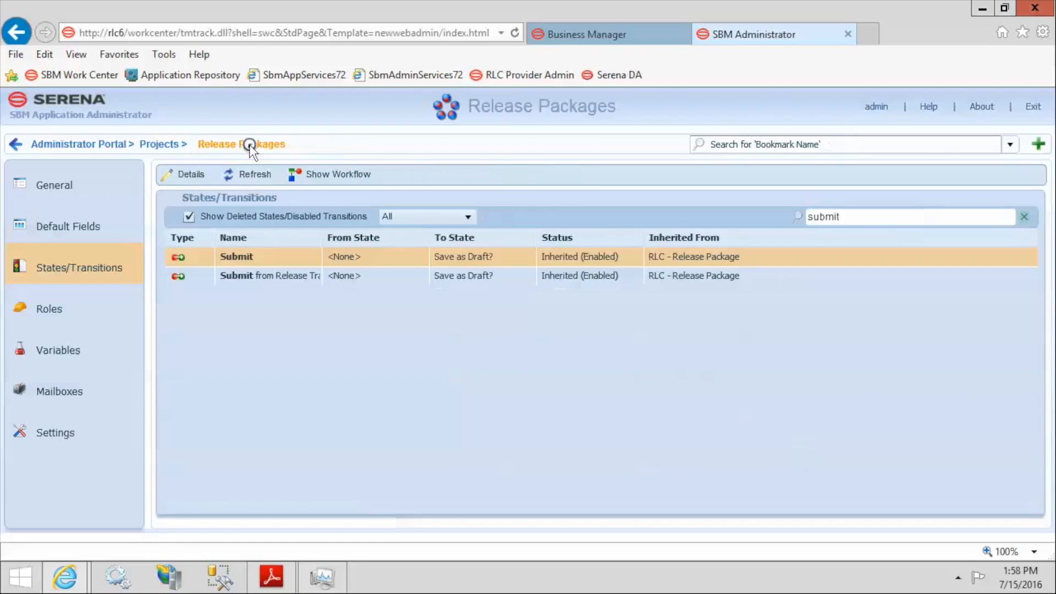
pyautogui.click(235, 280)
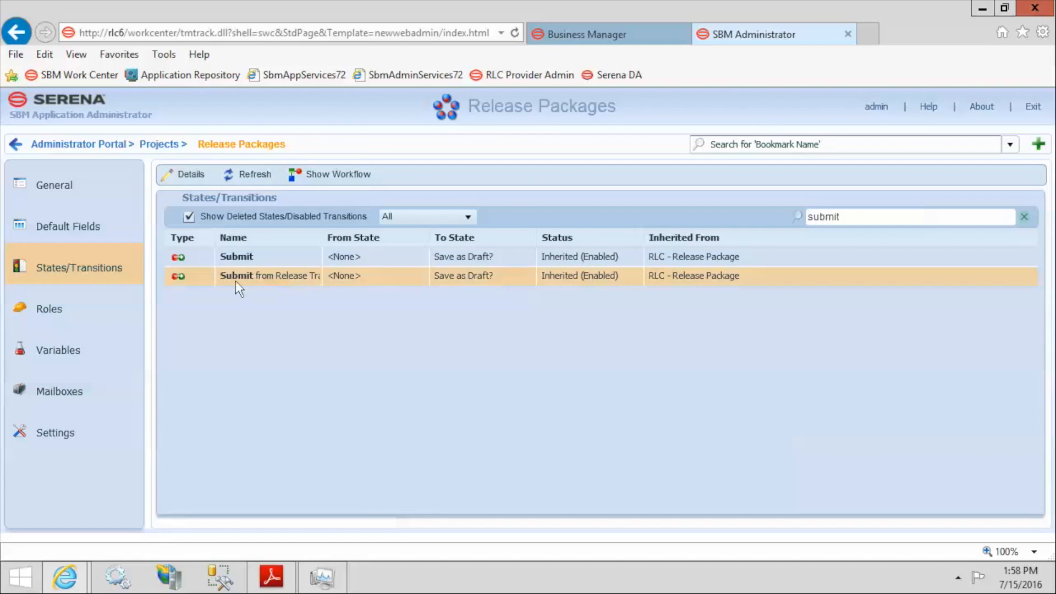
pyautogui.click(197, 173)
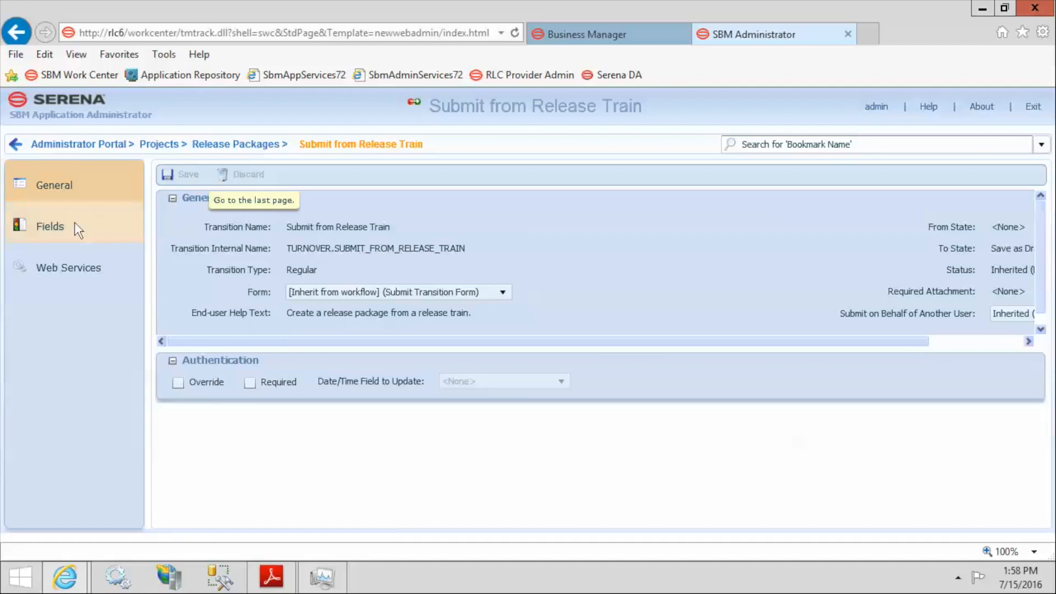
pyautogui.click(57, 226)
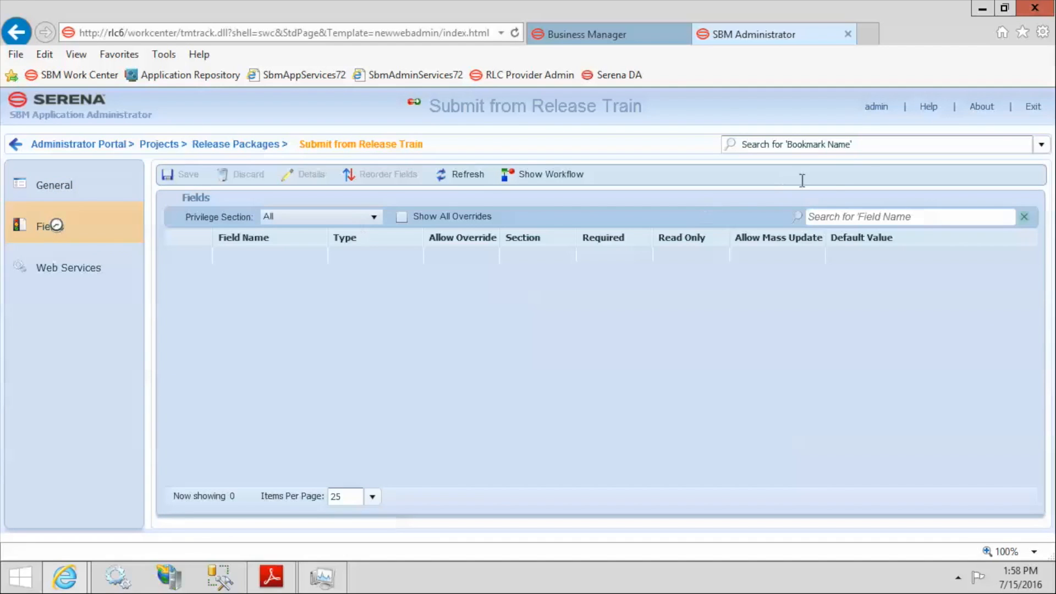
# Filter the Submit from Release Train fields by "widget", sort them by type and widen the Field Name column.
pyautogui.click(910, 219)
pyautogui.write('widget')
pyautogui.press('Return')
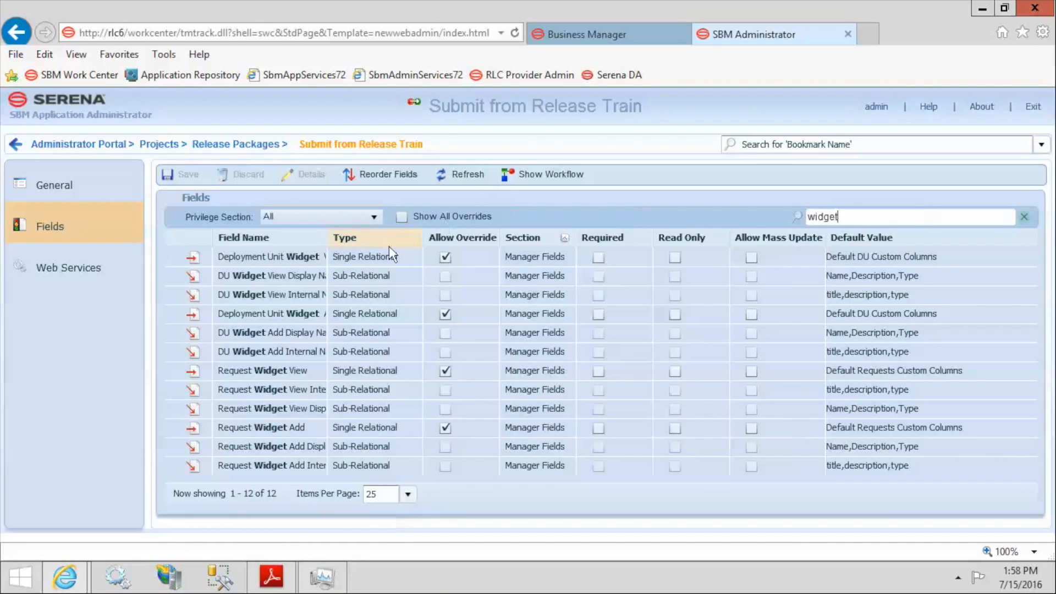
pyautogui.click(378, 242)
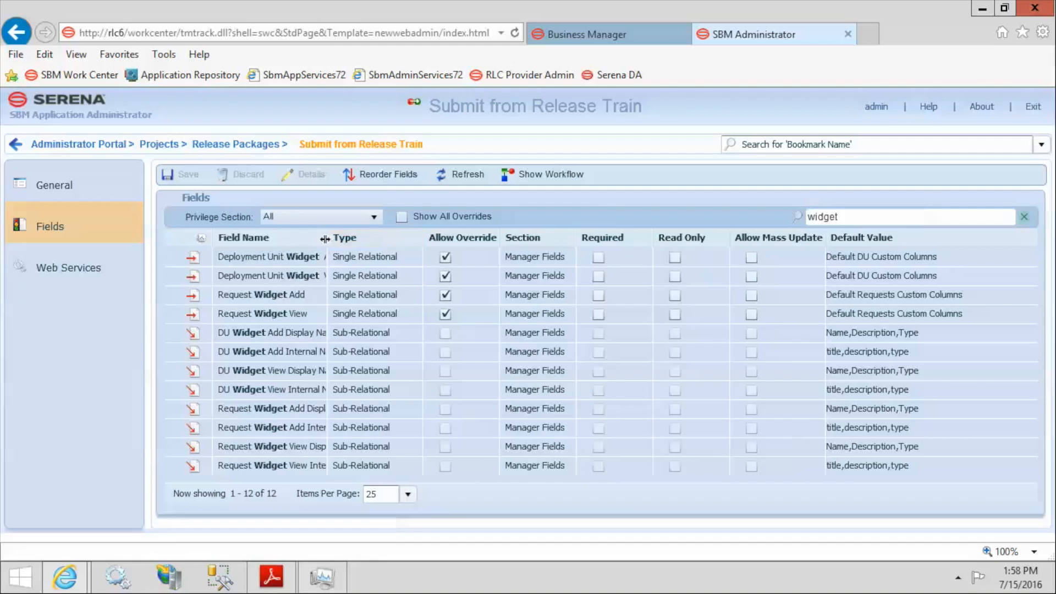
pyautogui.moveTo(394, 239); pyautogui.dragTo(427, 245)
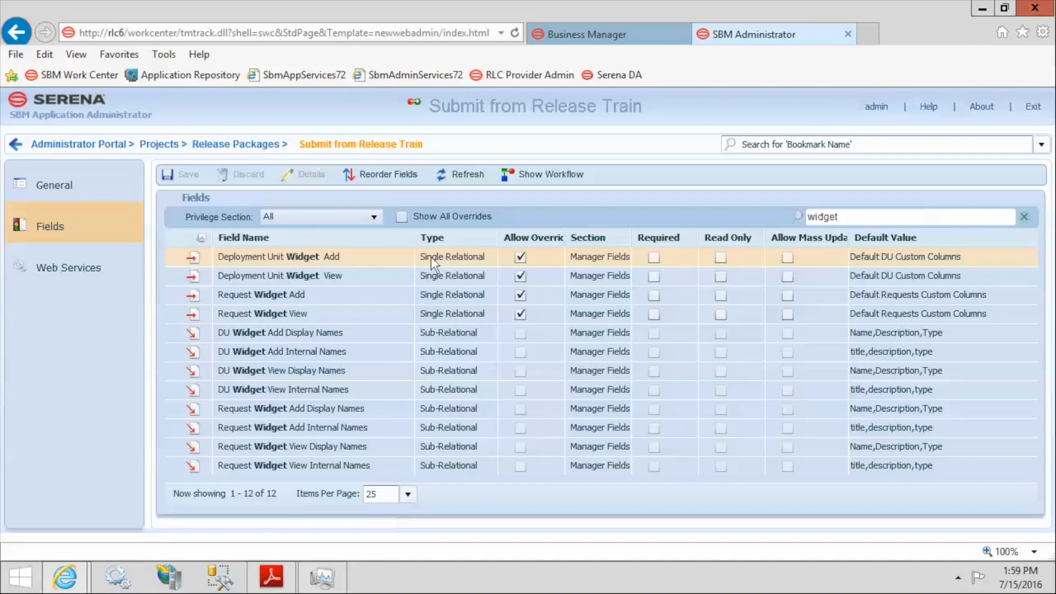
# For Submit from Release Train, save My Deployment Unit Columns as the Deployment Unit Widget Add default value and return to the field list.
pyautogui.click(358, 254)
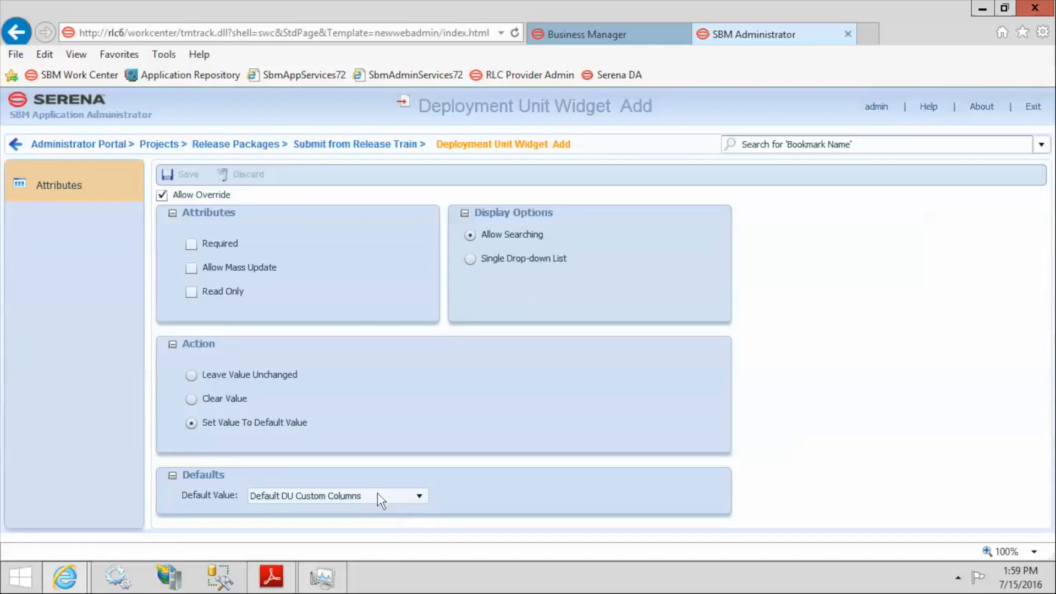
pyautogui.click(371, 496)
pyautogui.click(358, 478)
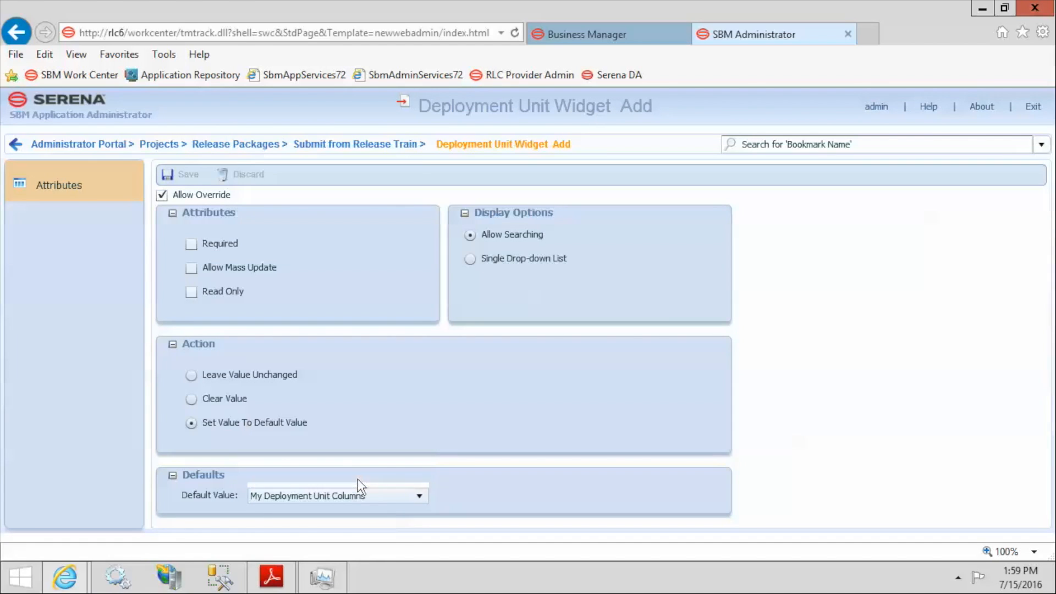
pyautogui.click(200, 170)
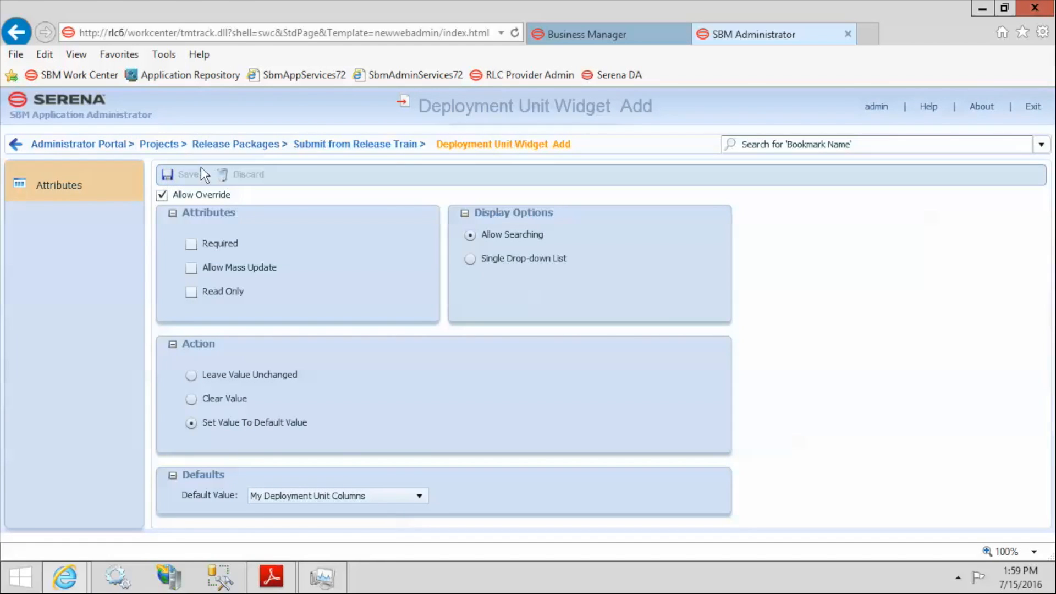
pyautogui.click(350, 145)
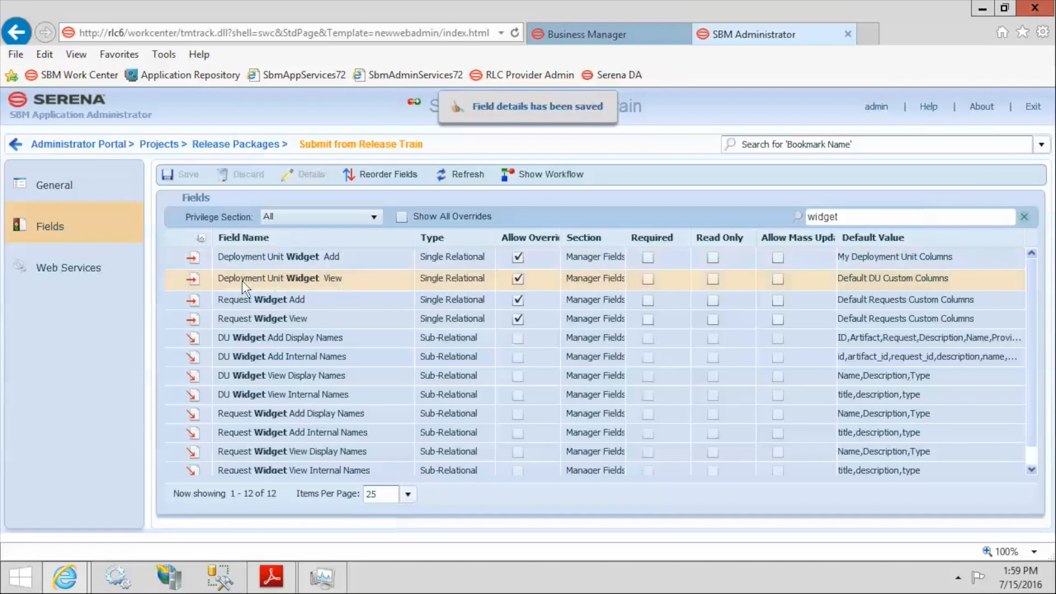
# For Submit from Release Train, save My Deployment Unit Columns as the Deployment Unit Widget View default value and return to the field list.
pyautogui.click(357, 278)
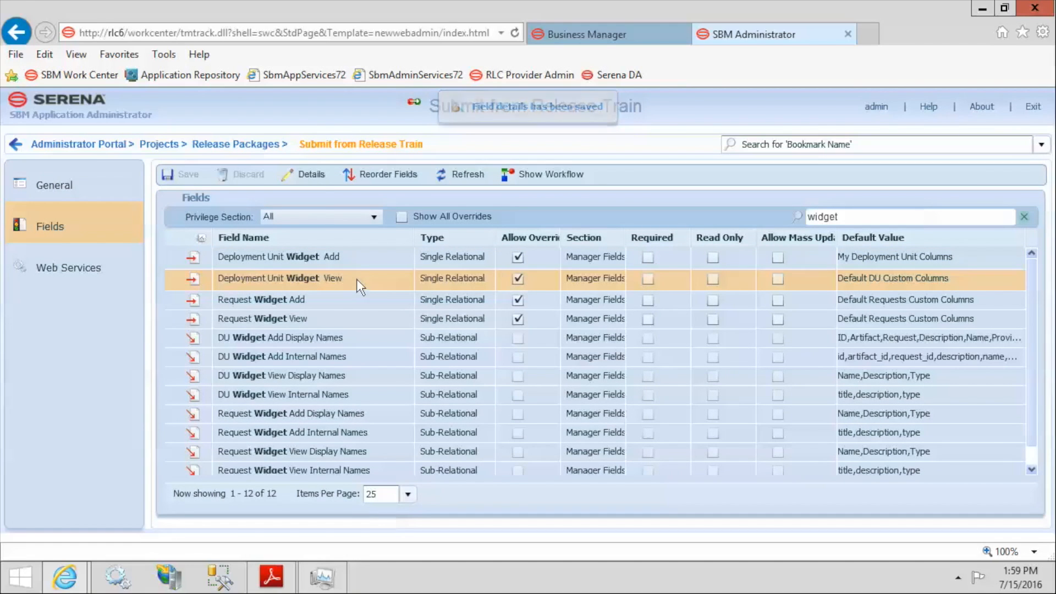
pyautogui.click(311, 174)
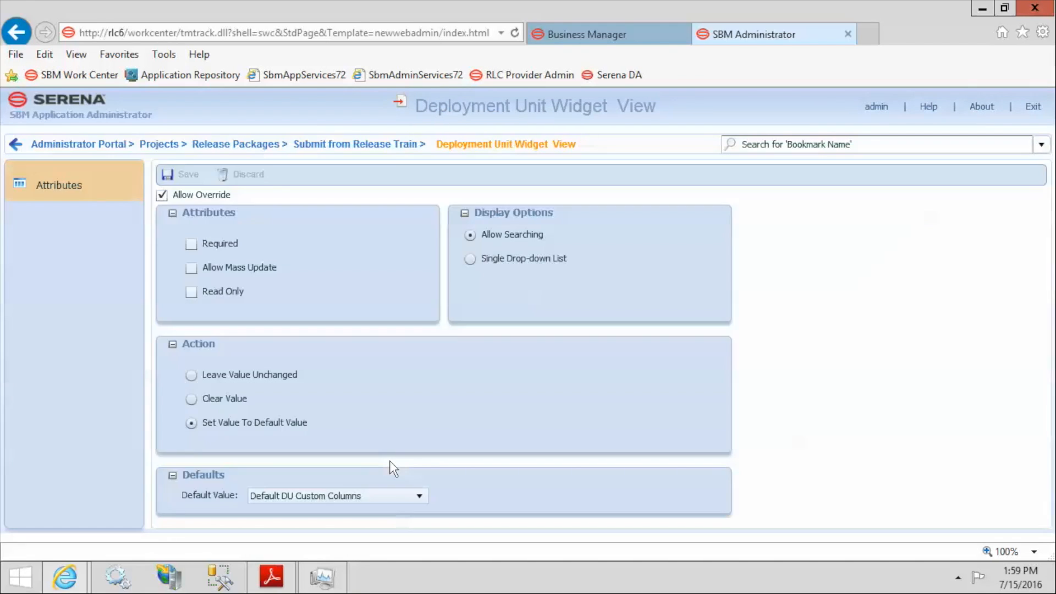
pyautogui.click(384, 493)
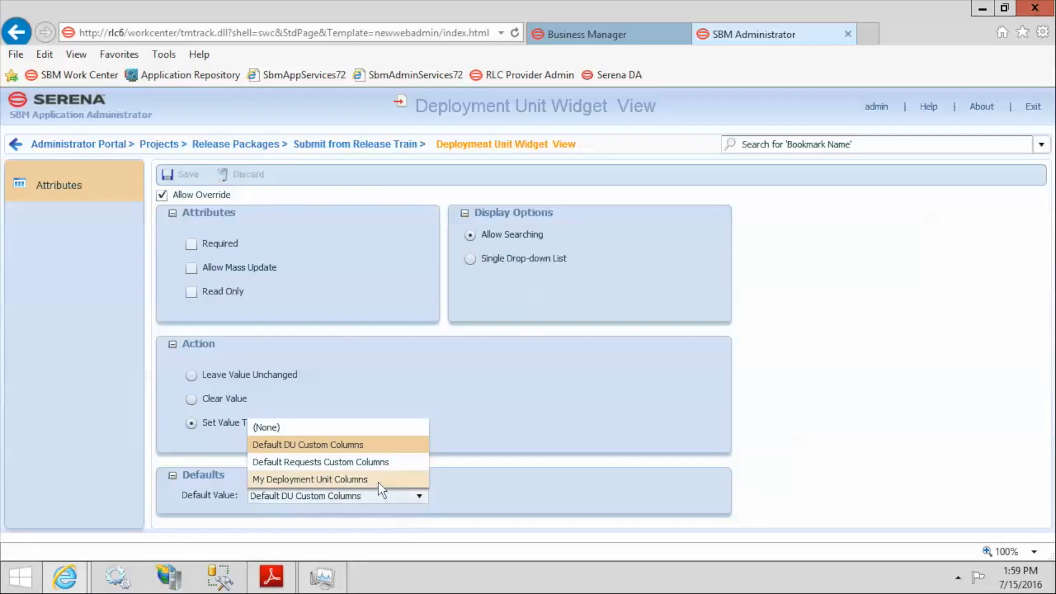
pyautogui.click(378, 482)
pyautogui.click(183, 173)
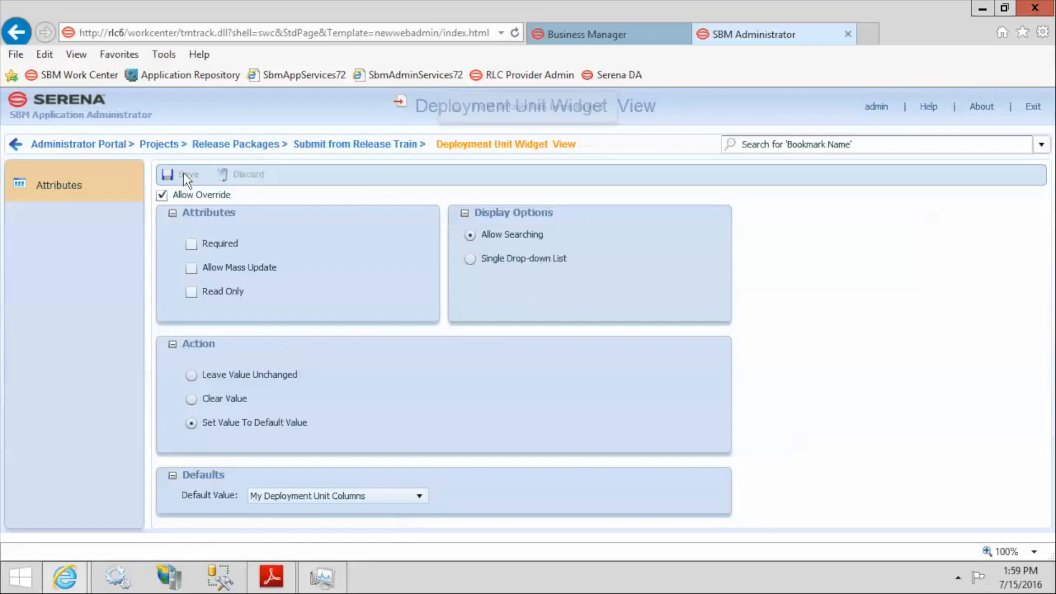
pyautogui.click(318, 151)
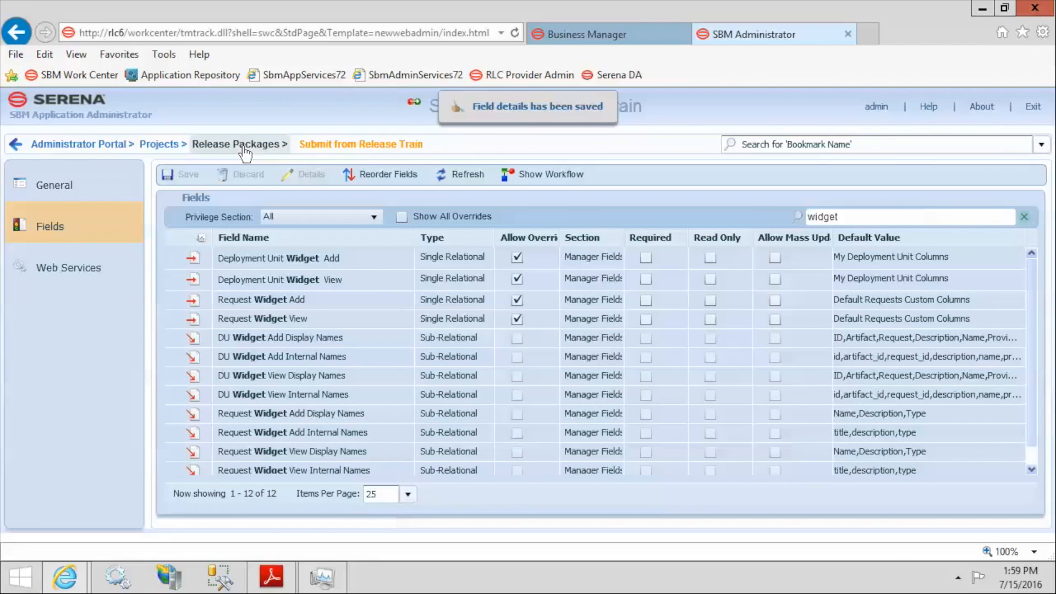
# Return to the Release Packages project's transitions and switch to Business Manager with My Release Package.
pyautogui.click(242, 145)
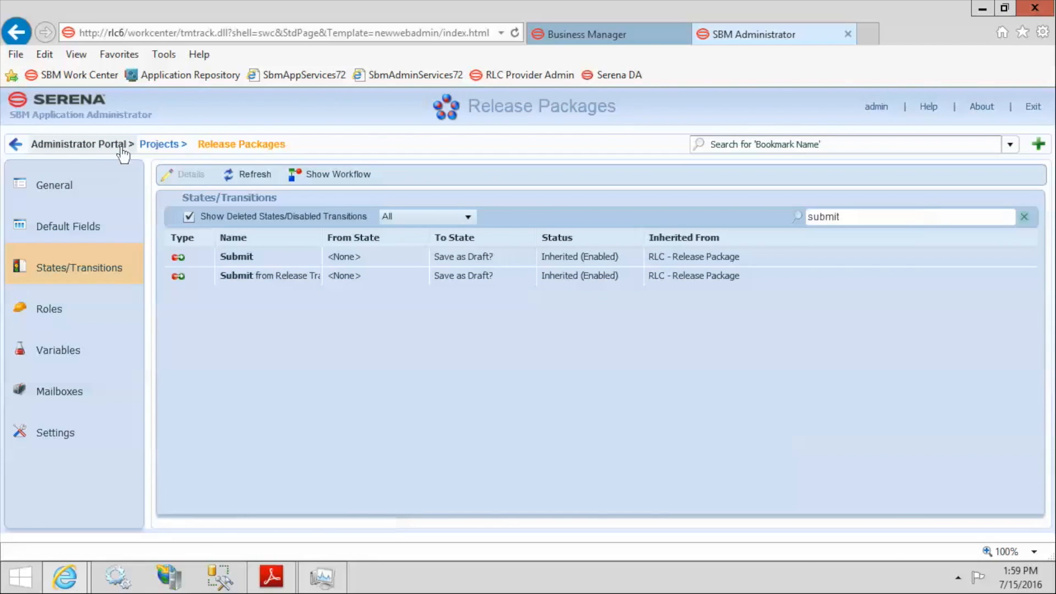
pyautogui.click(658, 38)
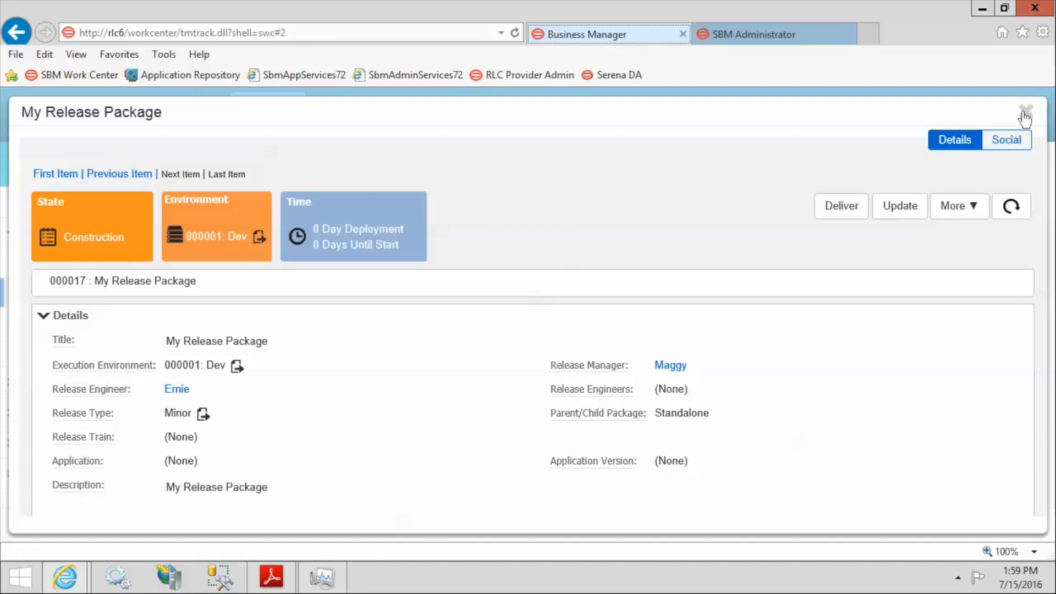
# Close My Release Package and start submitting a new item into the Release Packages project.
pyautogui.click(1025, 117)
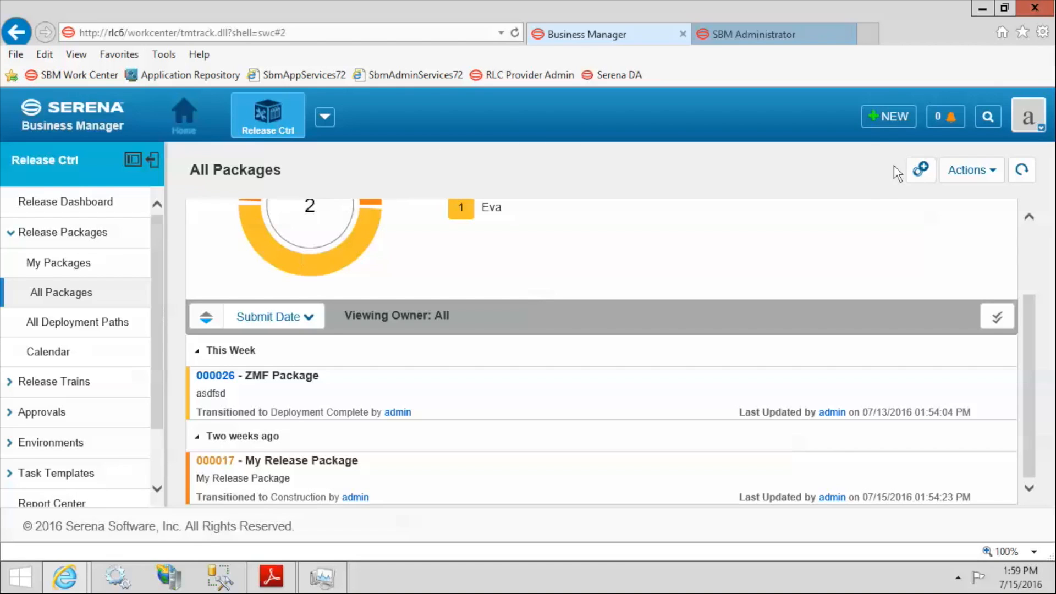
pyautogui.click(884, 124)
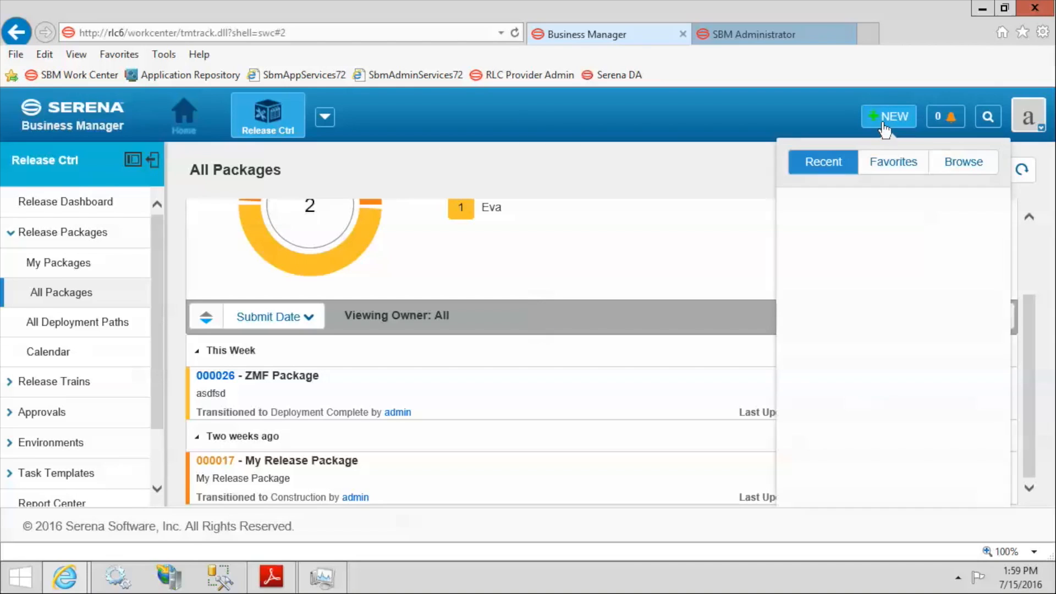
pyautogui.click(835, 205)
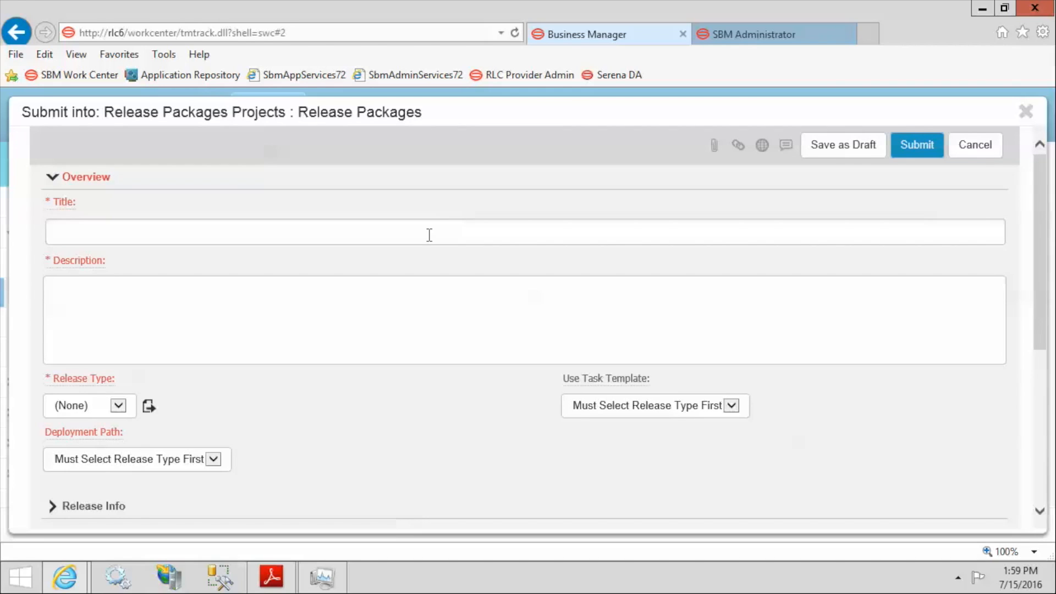
# Enter "test" as both the title and the description of the new release package.
pyautogui.click(429, 235)
pyautogui.write('test')
pyautogui.click(418, 330)
pyautogui.write('test')
# Expand the Options section of the new release package and check the Deployment Unit Widget View and Add defaults.
pyautogui.scroll(-2, 419, 330)
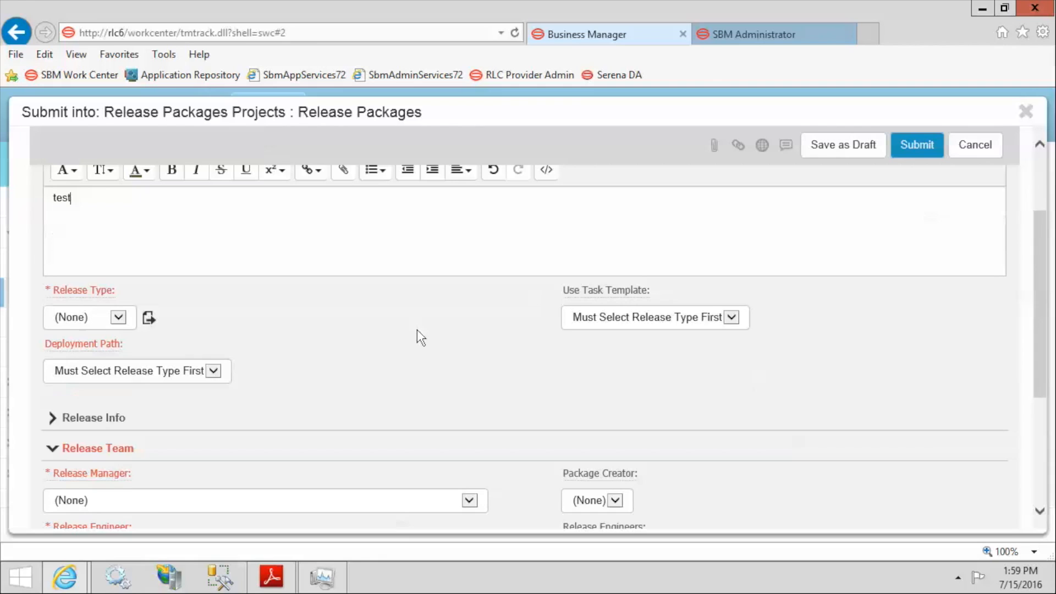
pyautogui.scroll(-1, 417, 329)
pyautogui.scroll(-3, 417, 328)
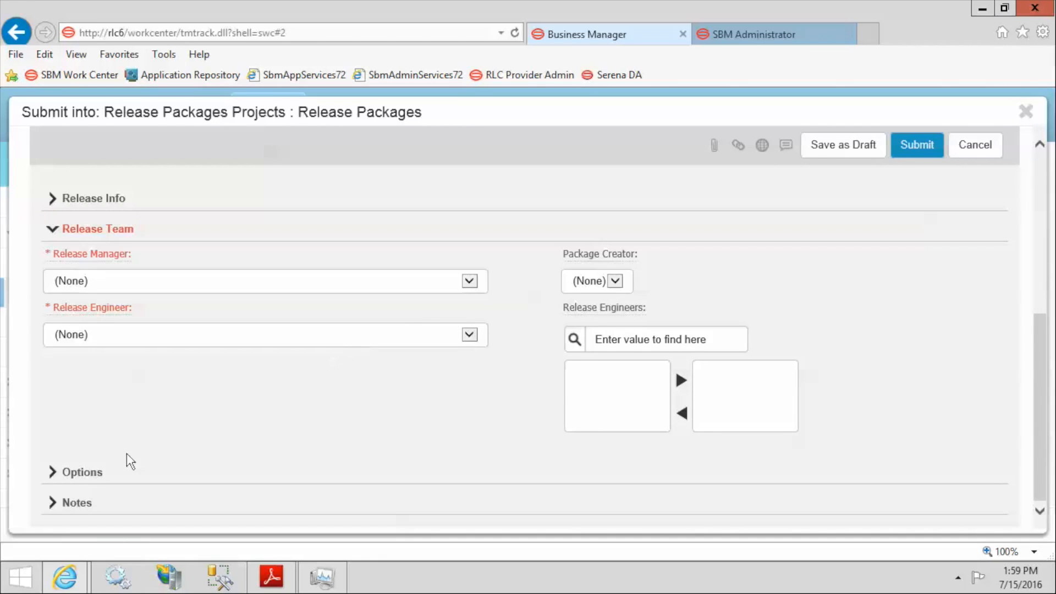
pyautogui.click(53, 473)
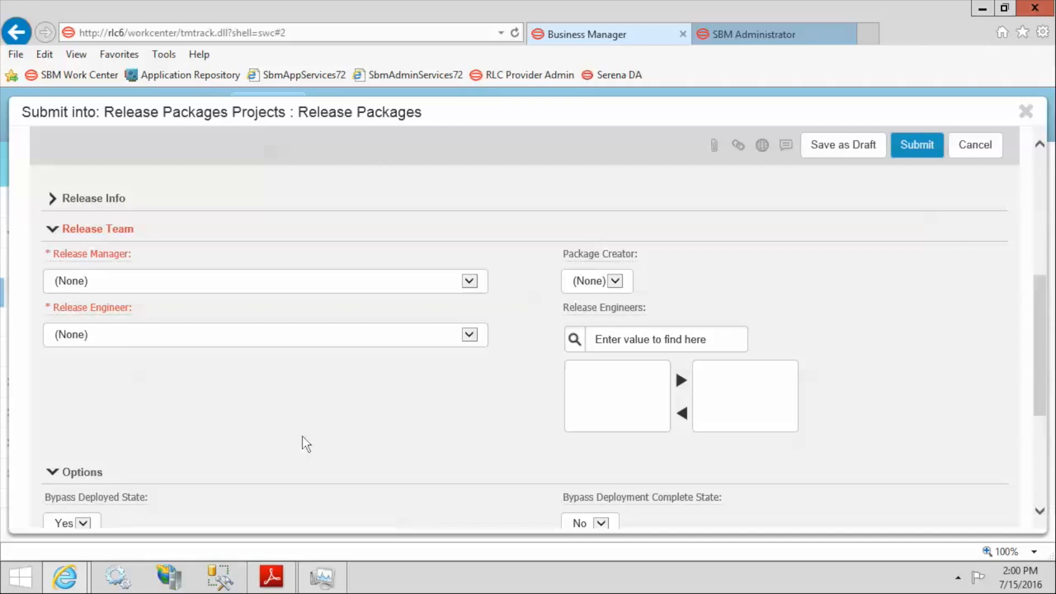
pyautogui.scroll(-4, 330, 431)
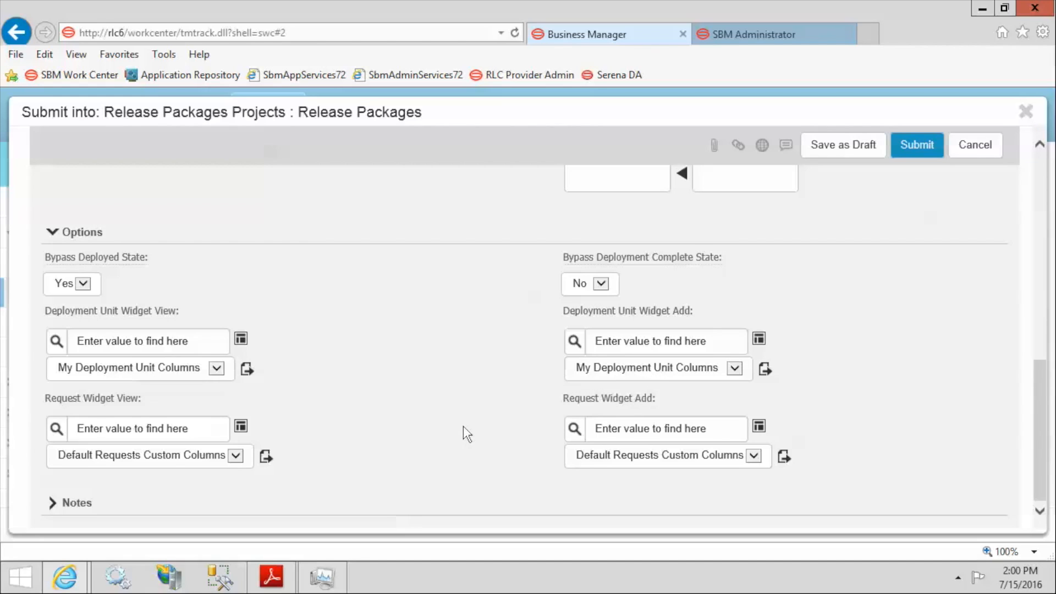
# Search for all column sets selectable as Deployment Unit Widget View, and cancel the new release package submission.
pyautogui.click(217, 369)
pyautogui.click(218, 368)
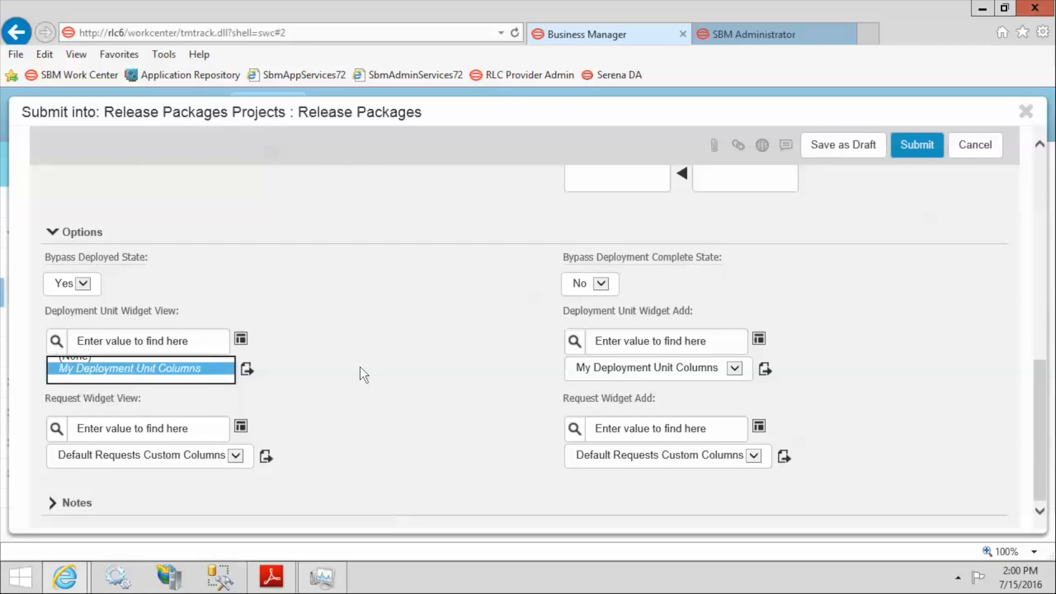
pyautogui.click(57, 341)
pyautogui.click(236, 368)
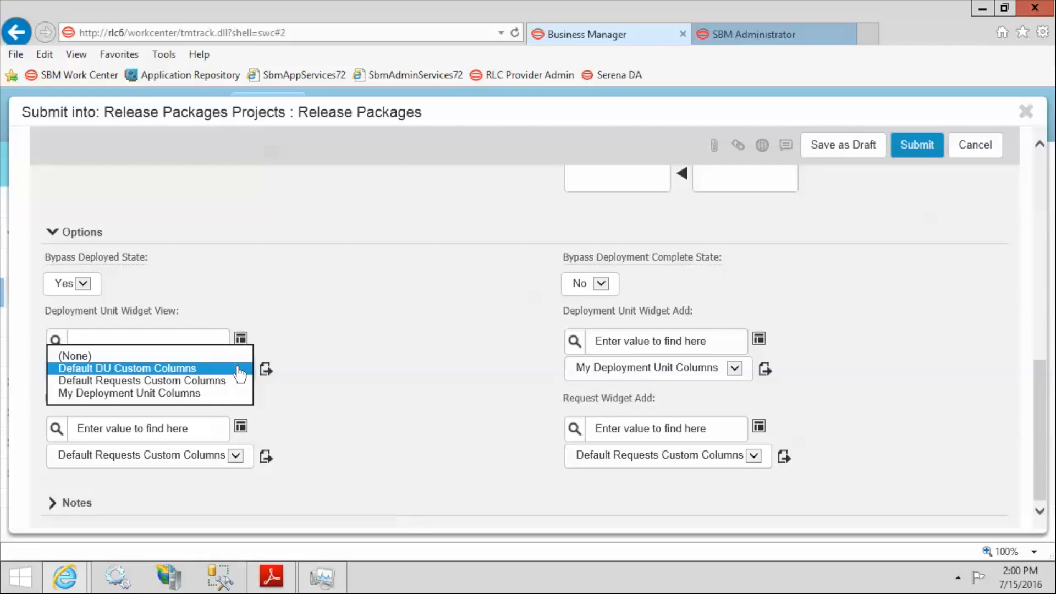
pyautogui.click(478, 419)
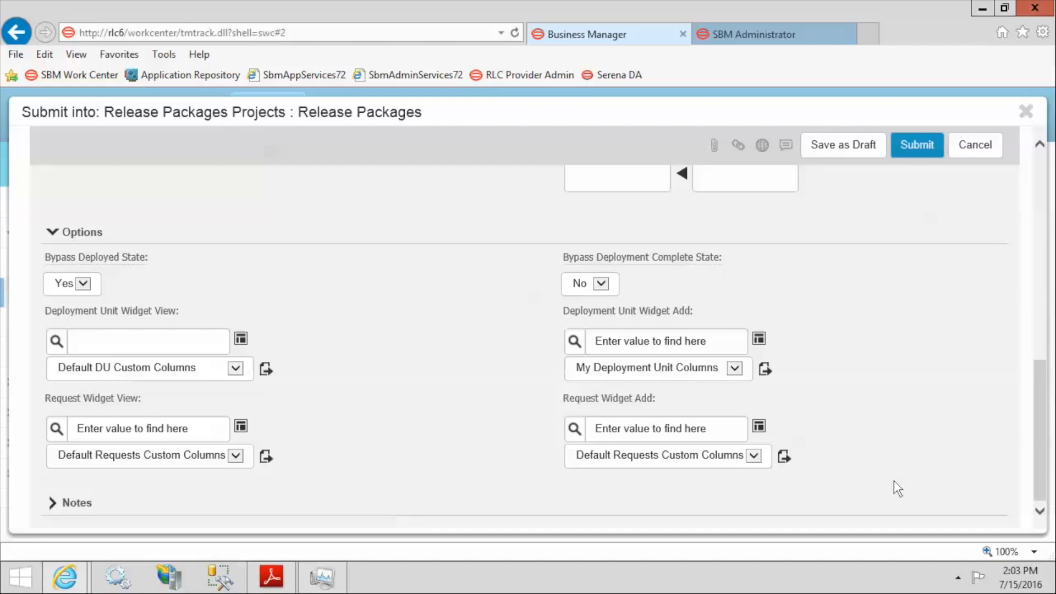
pyautogui.click(52, 232)
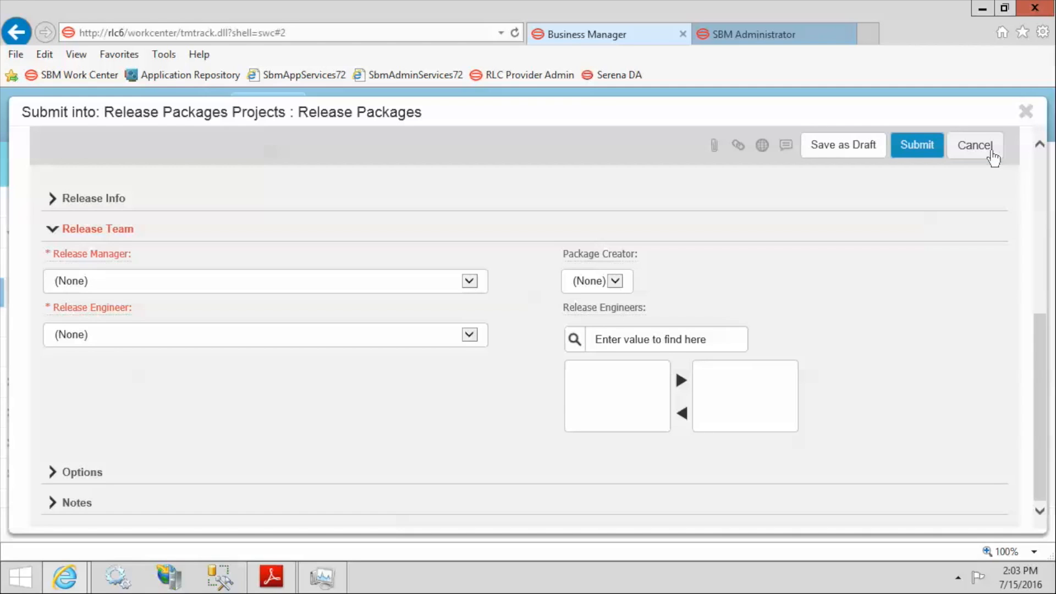
pyautogui.click(975, 145)
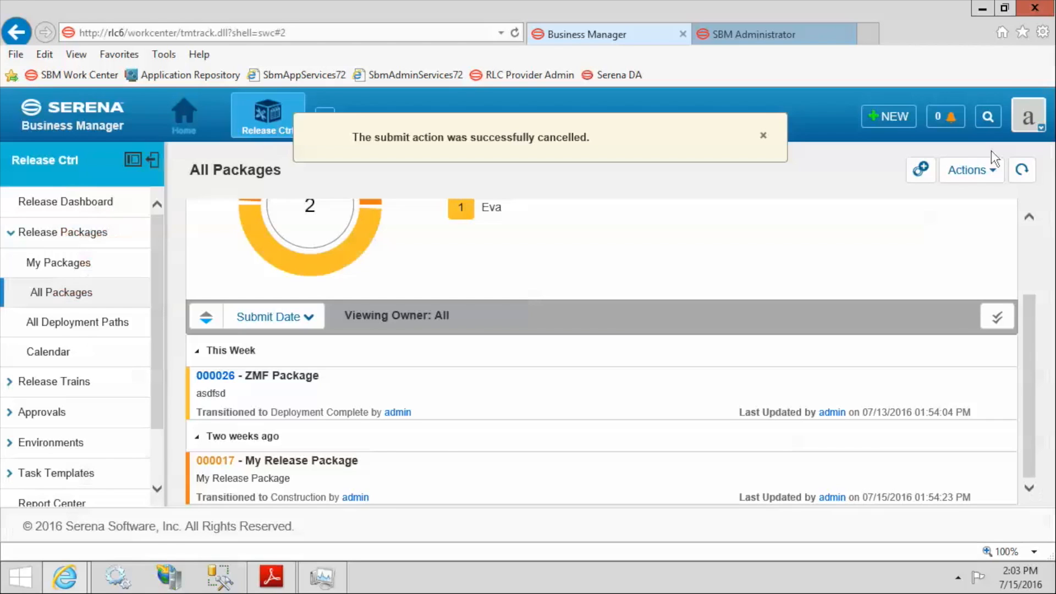